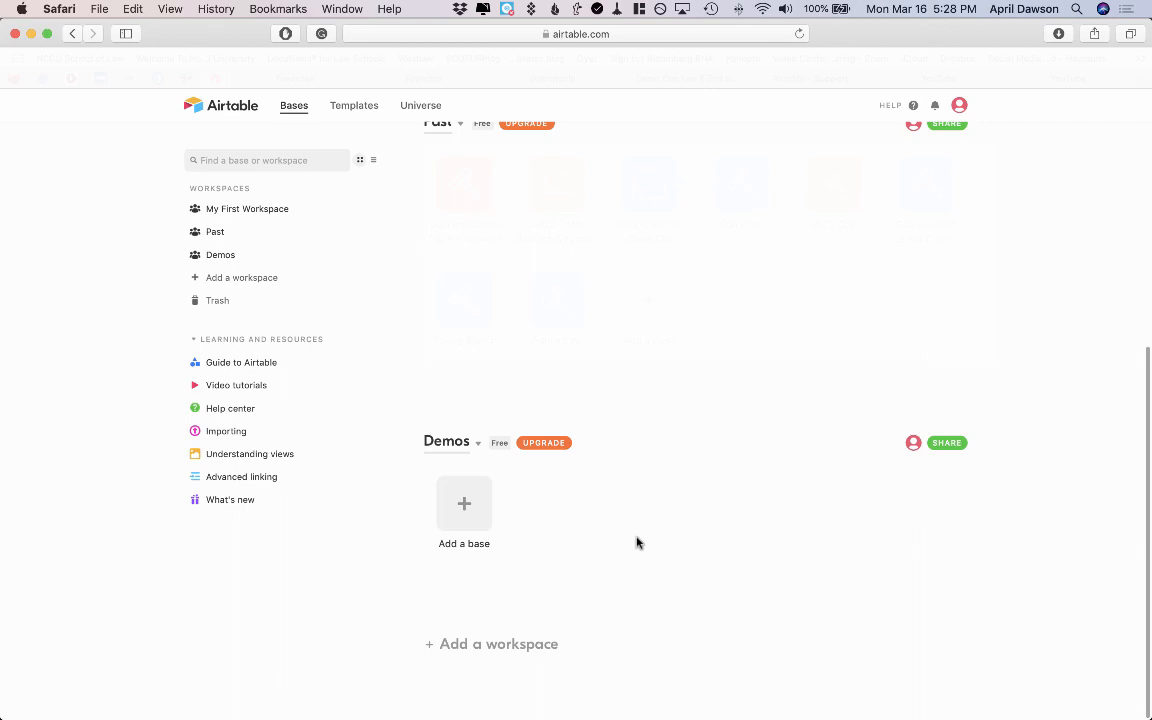
# Create a blank base from scratch named 'Class Attendance' in the Demos workspace.
pyautogui.click(465, 511)
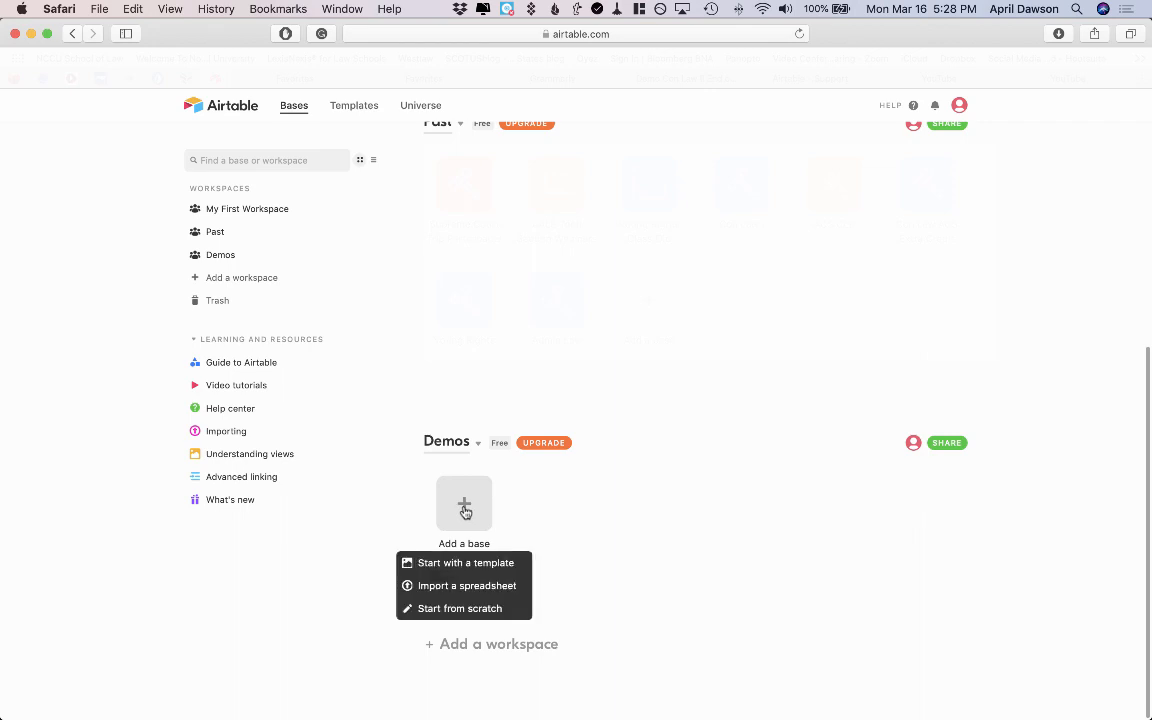
pyautogui.click(440, 609)
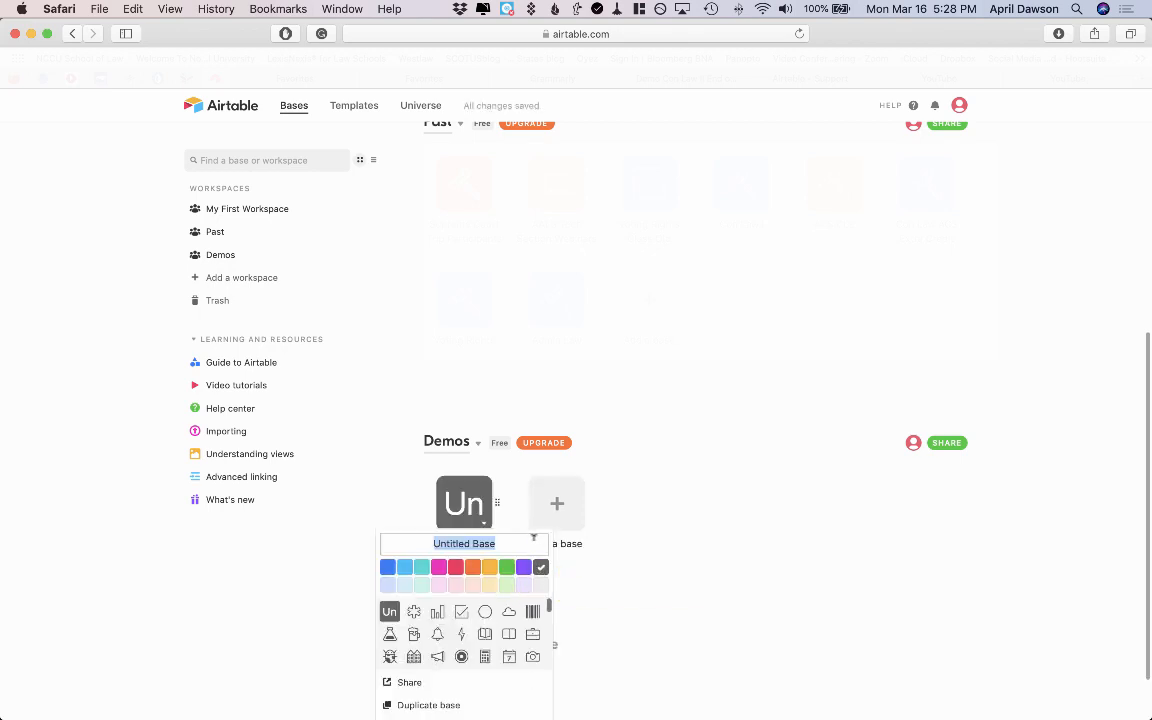
pyautogui.write('Class Attendance')
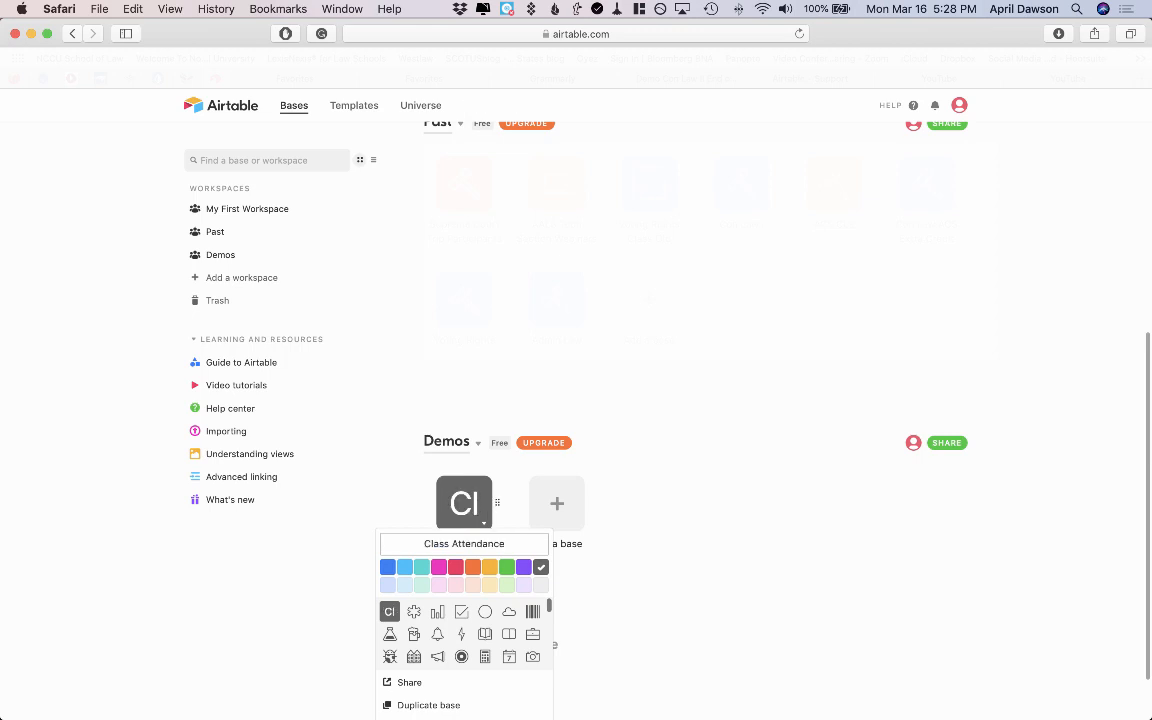
# Colour the Class Attendance base green and give it a gavel icon.
pyautogui.click(508, 568)
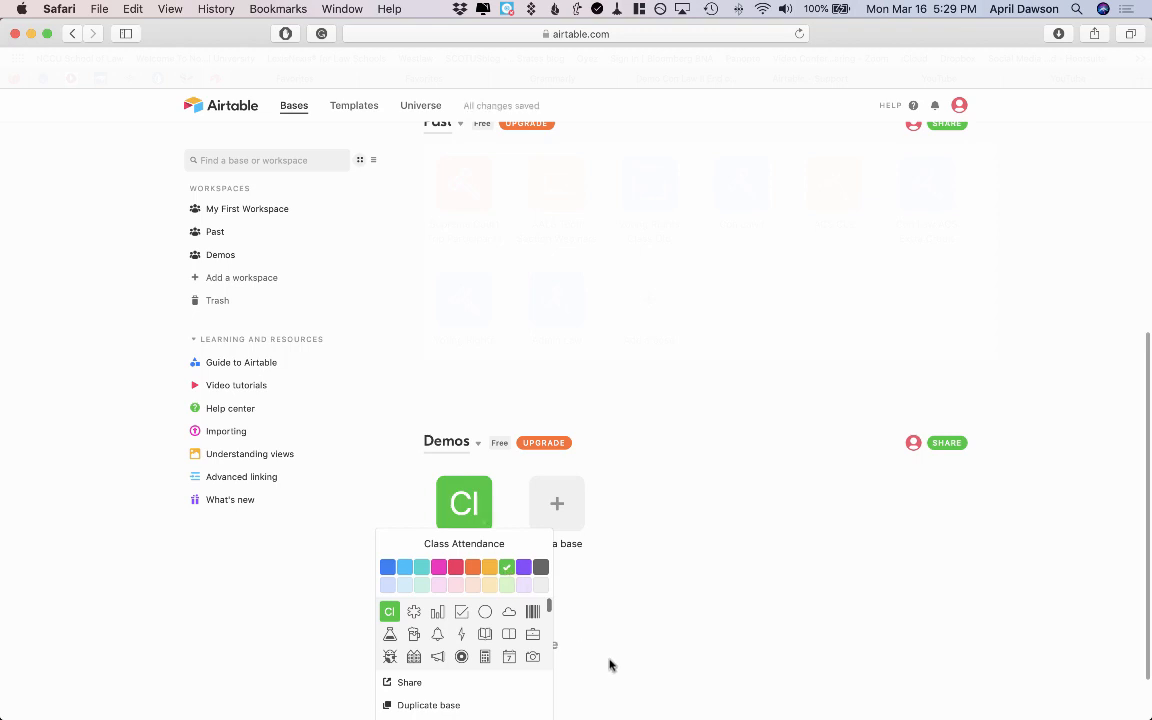
pyautogui.scroll(-2, 610, 665)
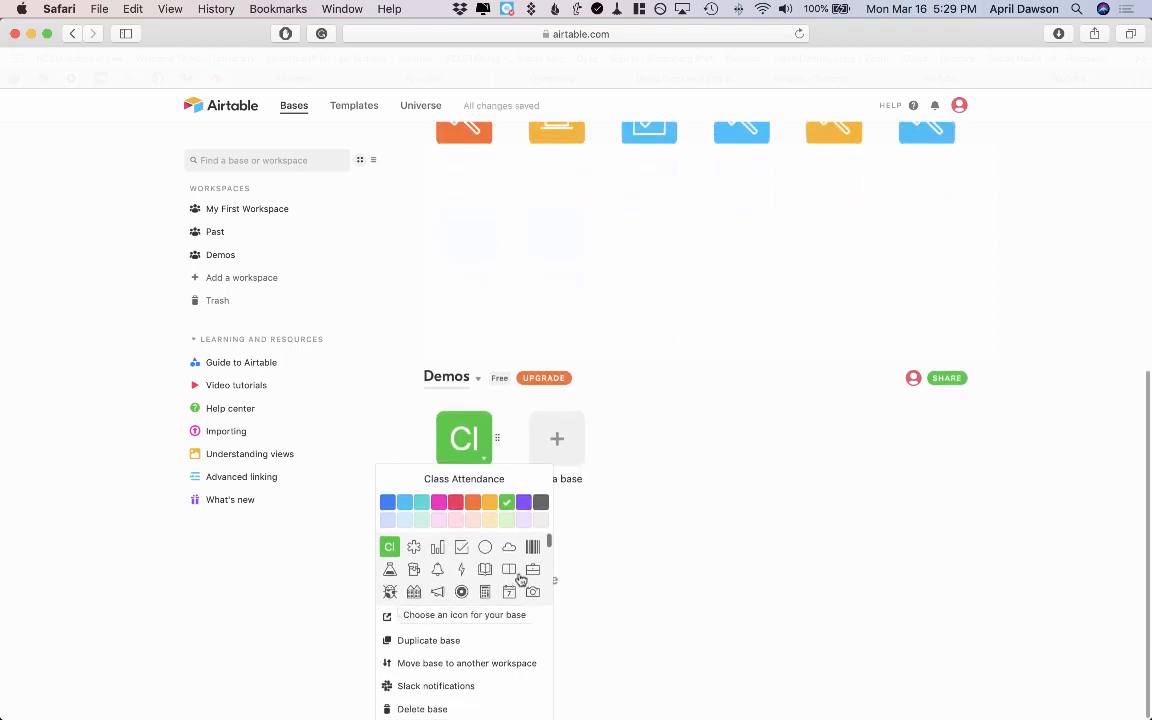
pyautogui.scroll(-3, 519, 578)
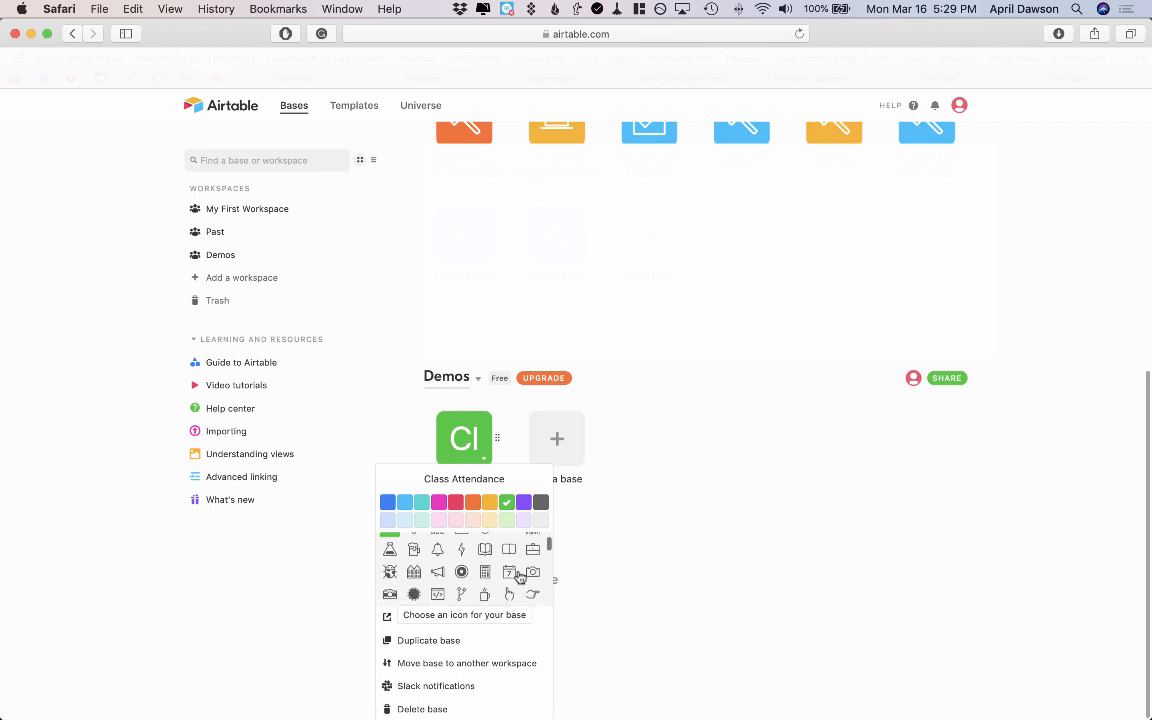
pyautogui.scroll(-5, 519, 578)
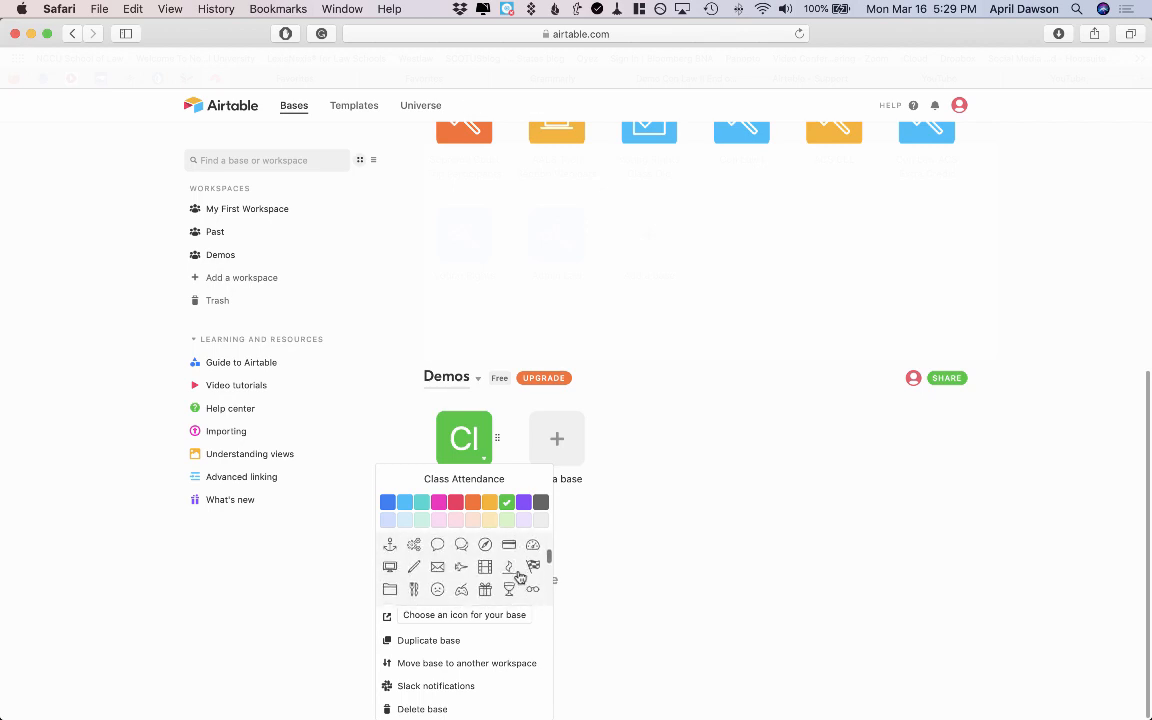
pyautogui.click(485, 559)
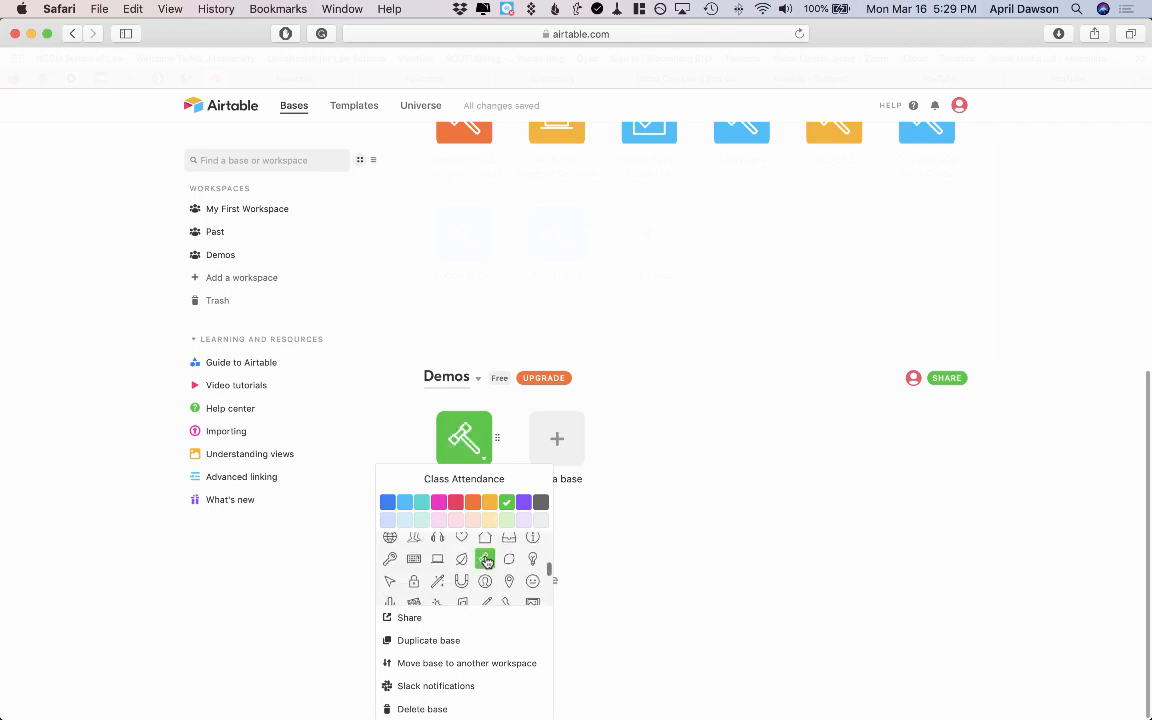
pyautogui.click(586, 643)
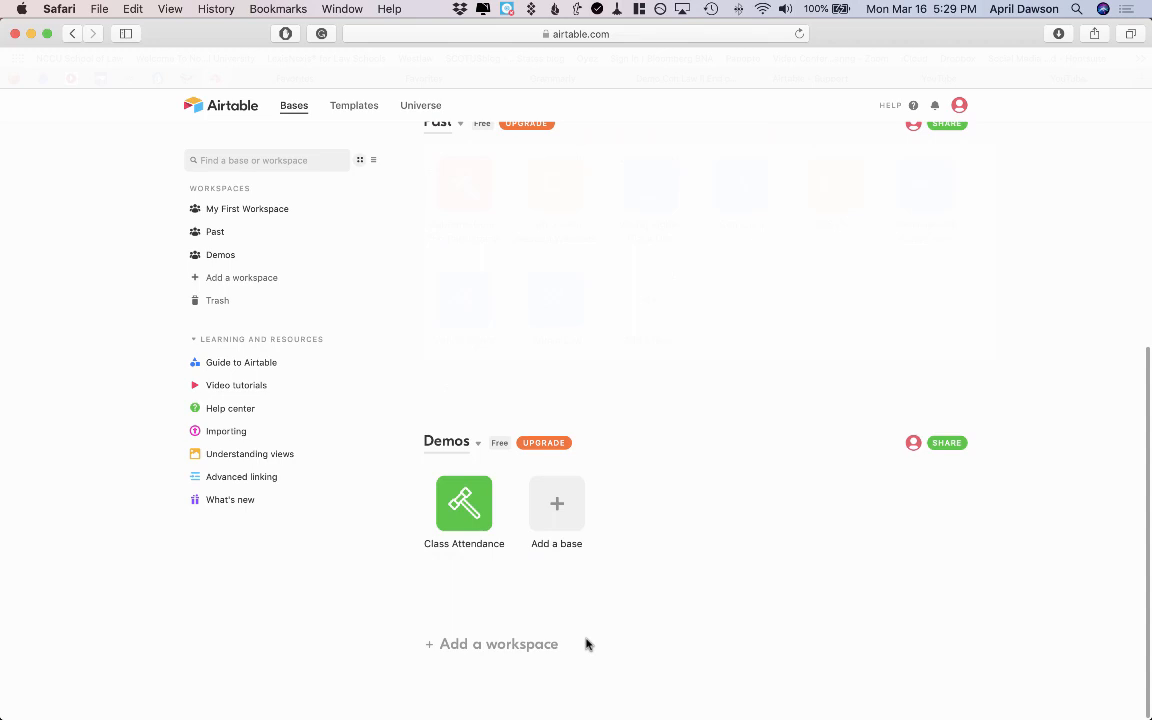
# Open the Class Attendance base and delete its Notes and Attachments fields.
pyautogui.click(457, 500)
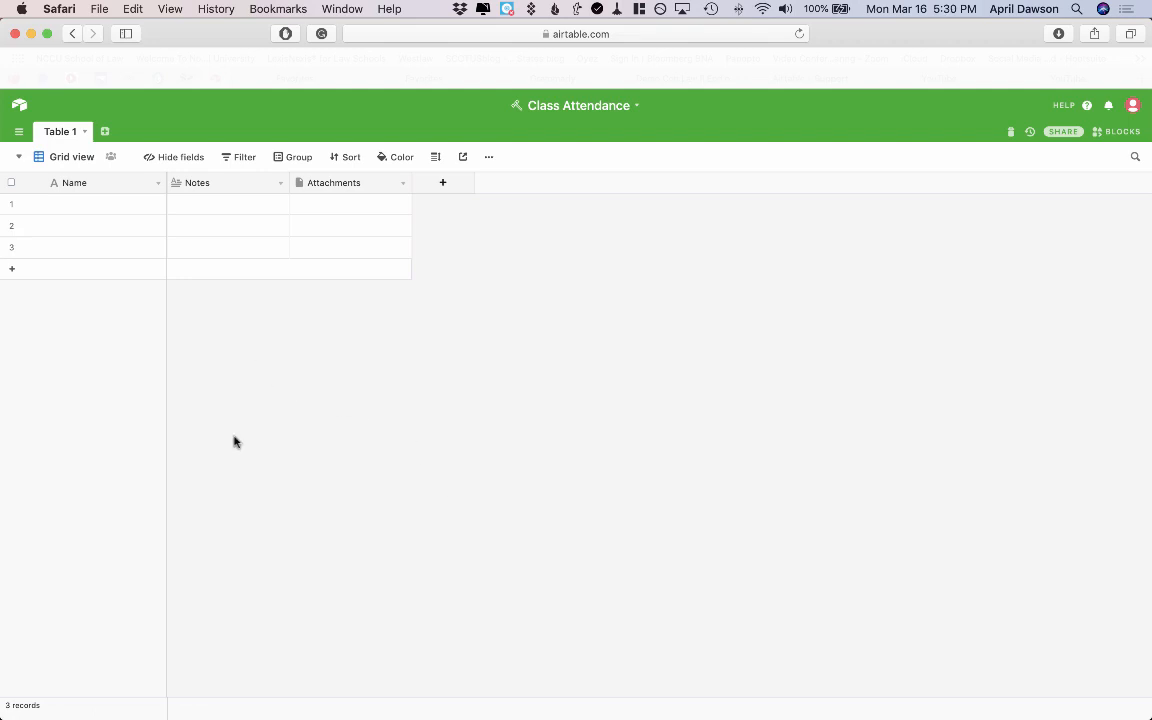
pyautogui.click(280, 183)
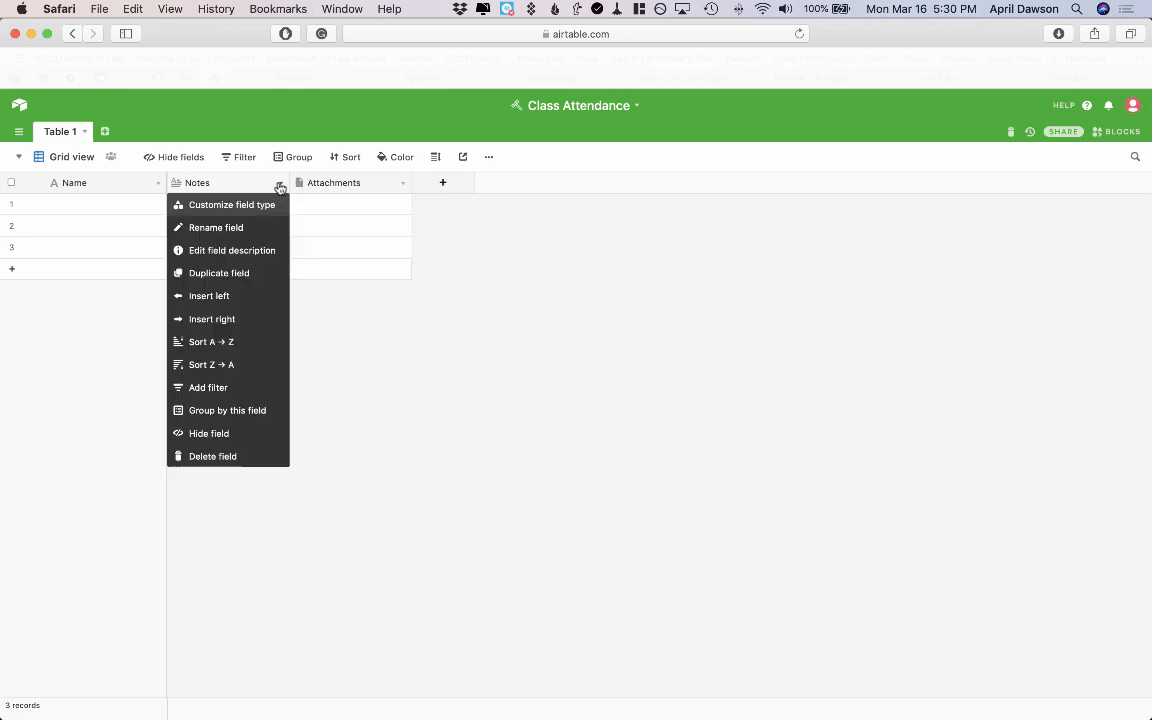
pyautogui.click(205, 456)
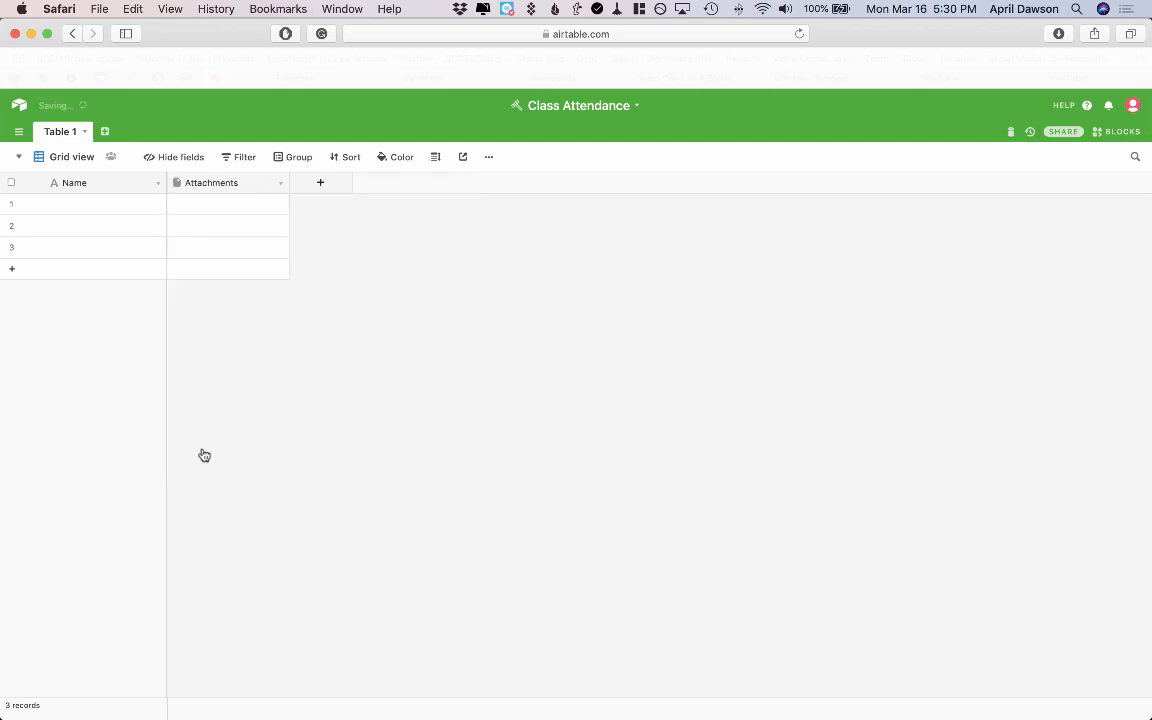
pyautogui.click(280, 183)
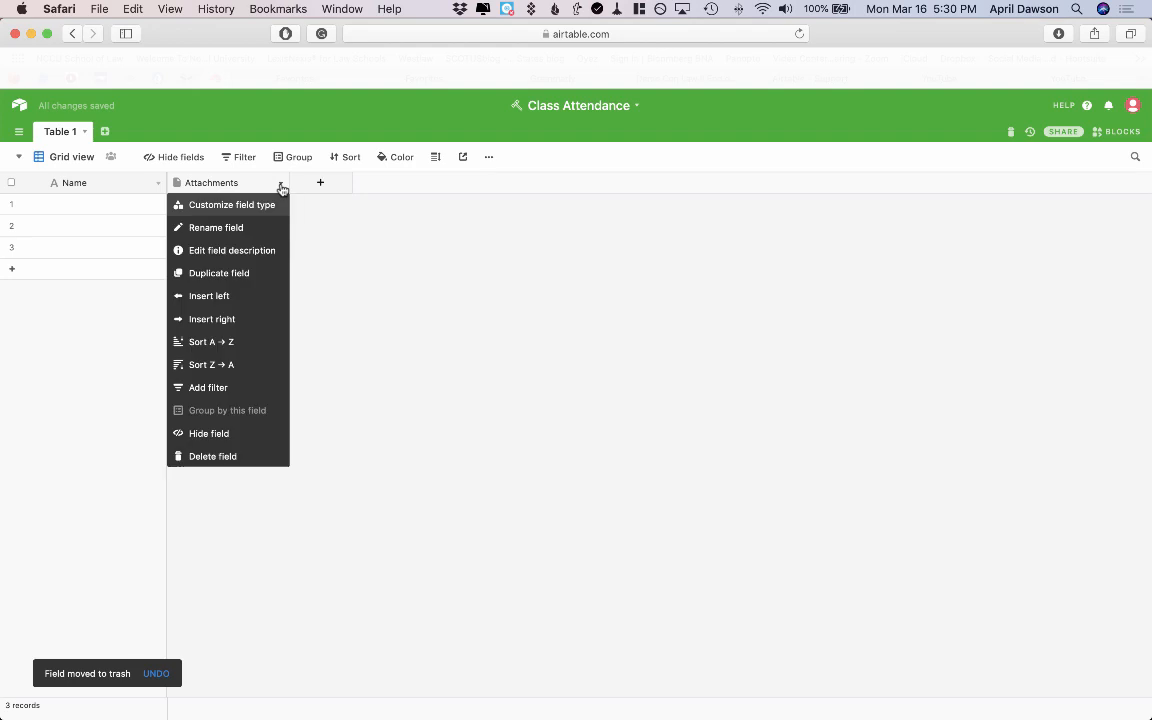
pyautogui.click(218, 456)
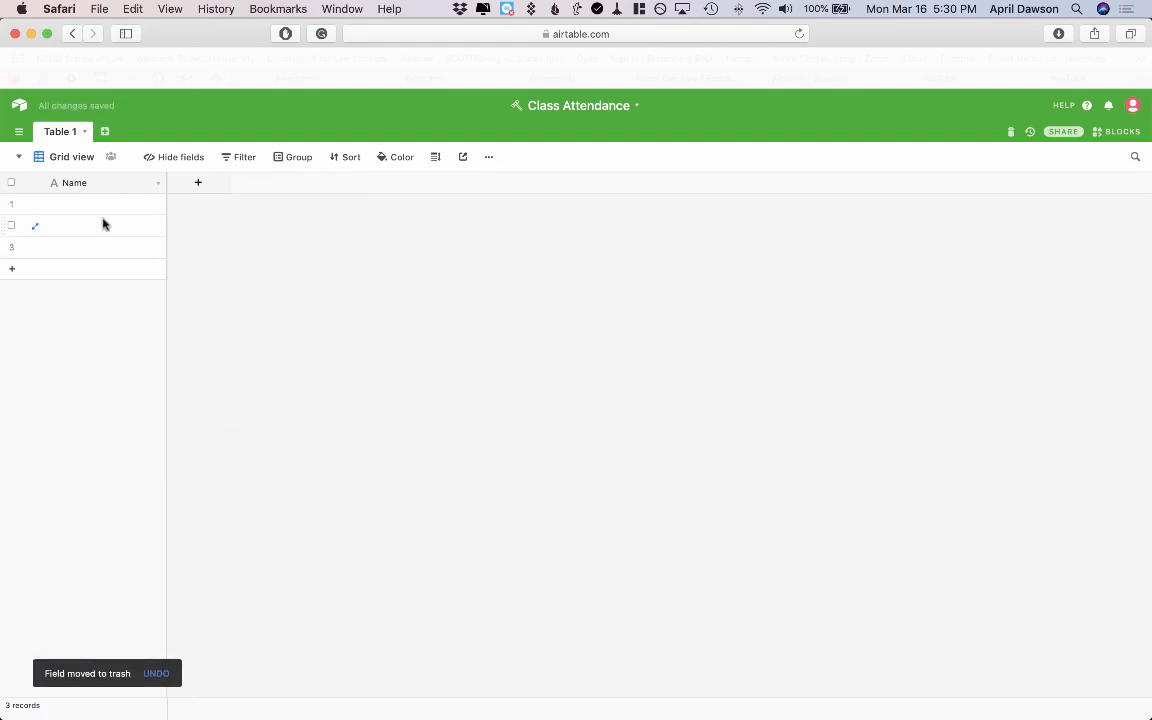
# Add single-line text fields 'First Name' and 'Last Name' to Table 1.
pyautogui.click(201, 182)
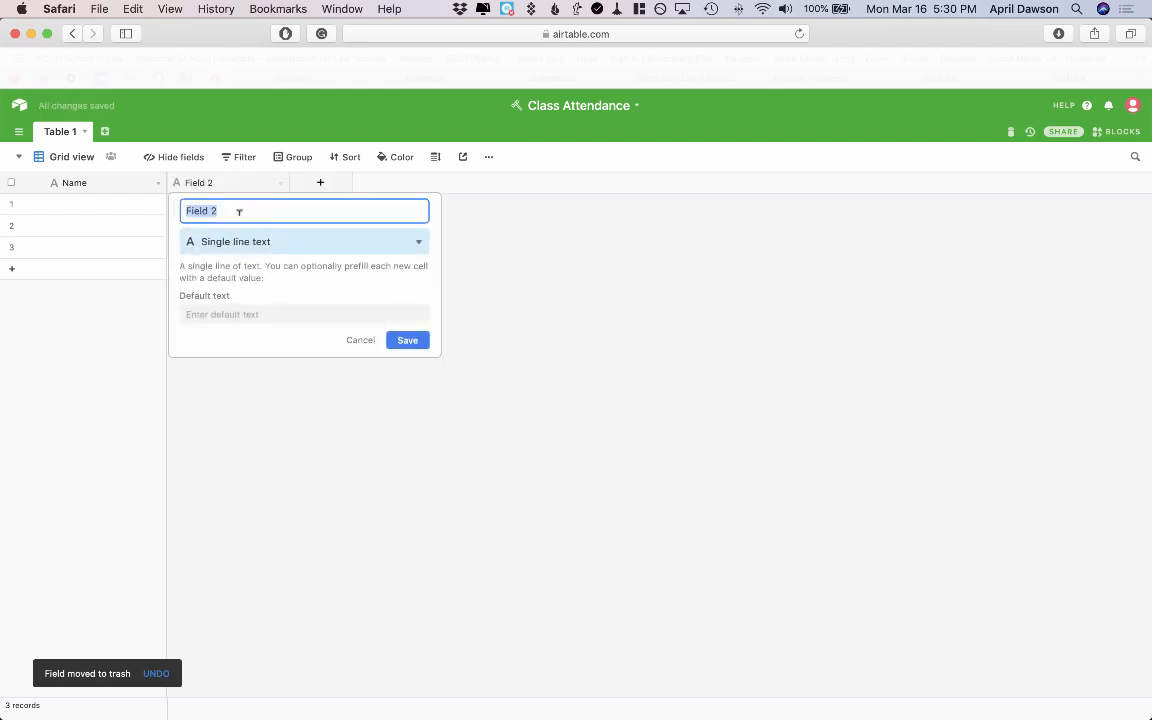
pyautogui.write('First Name')
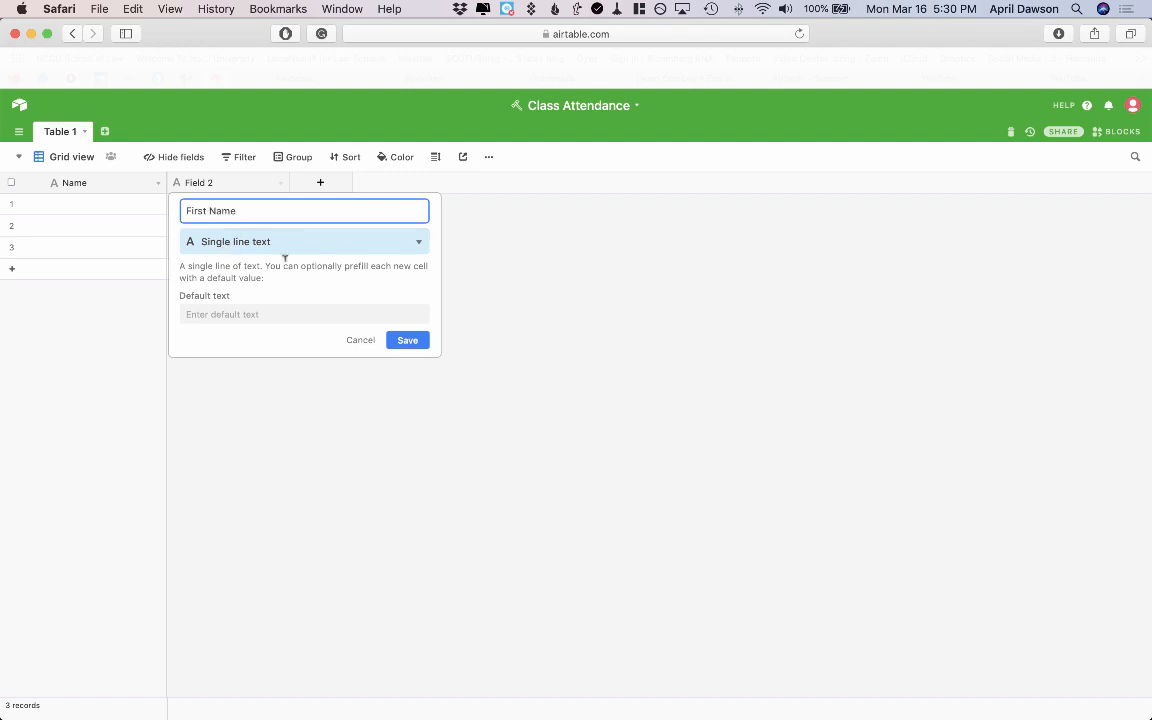
pyautogui.click(408, 341)
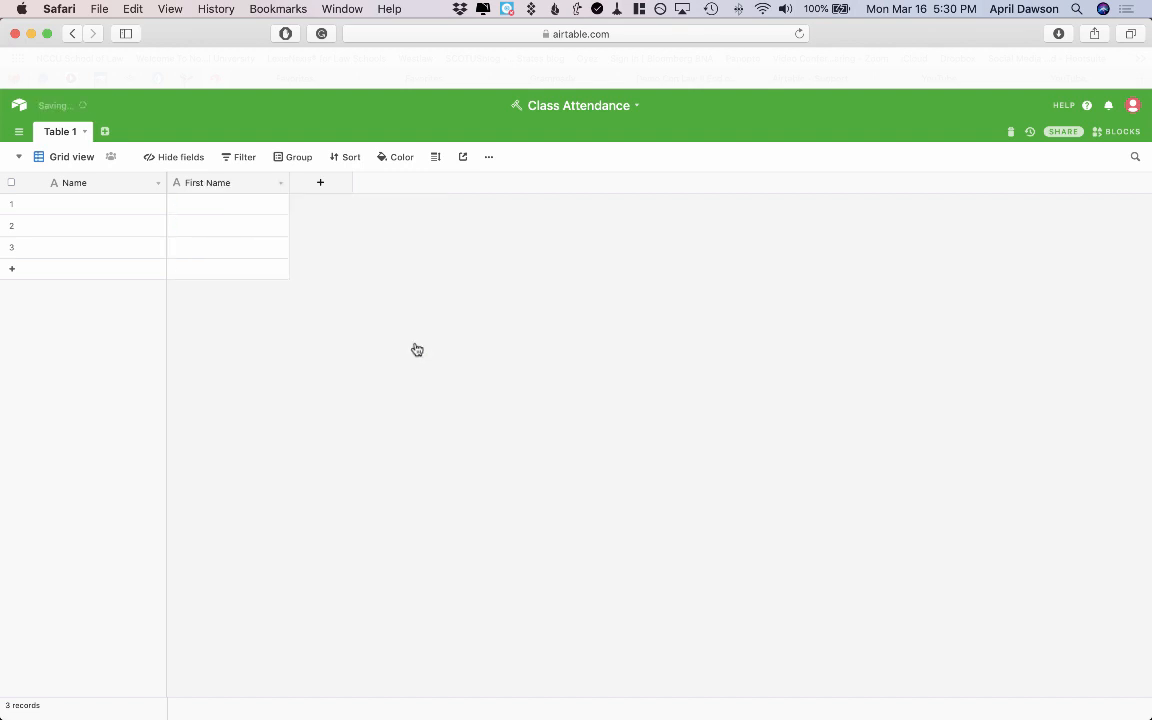
pyautogui.click(320, 187)
pyautogui.press('BackSpace')
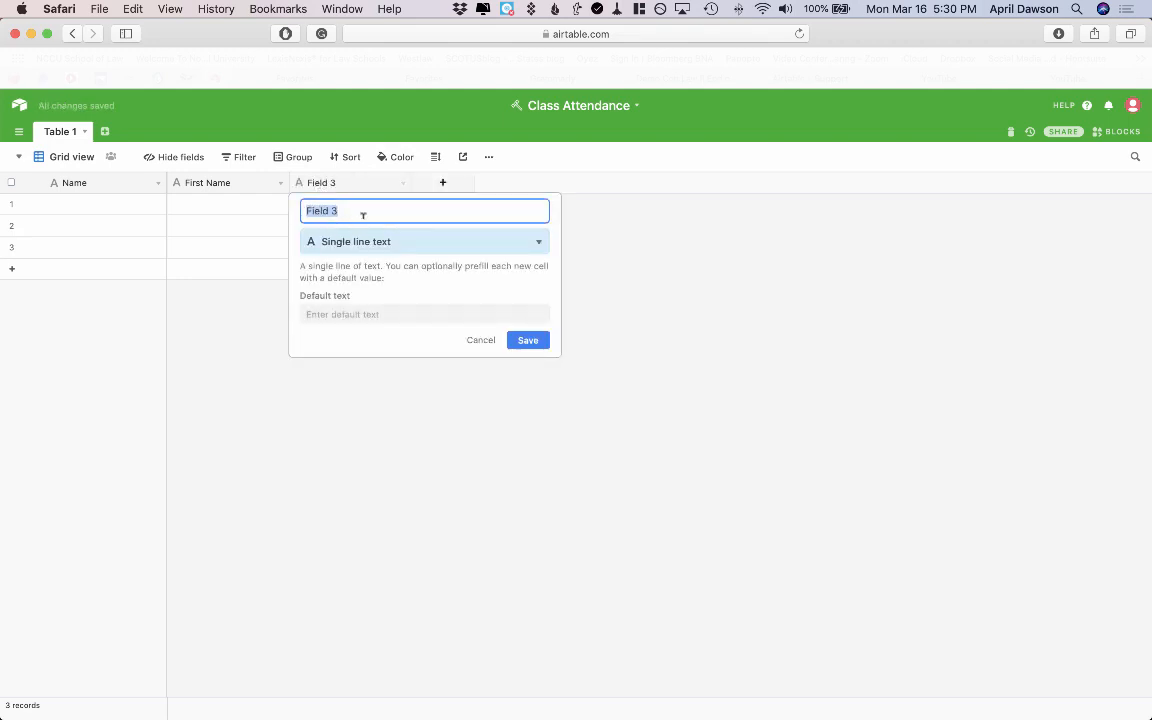
pyautogui.write('Last Name')
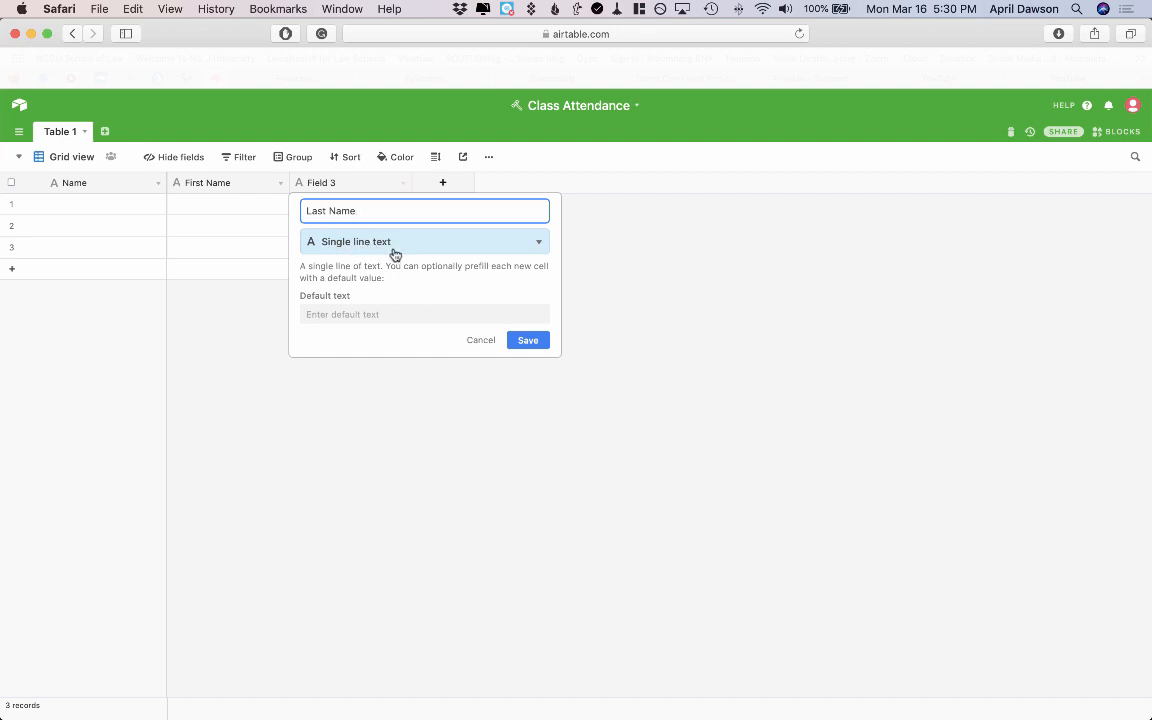
pyautogui.click(540, 340)
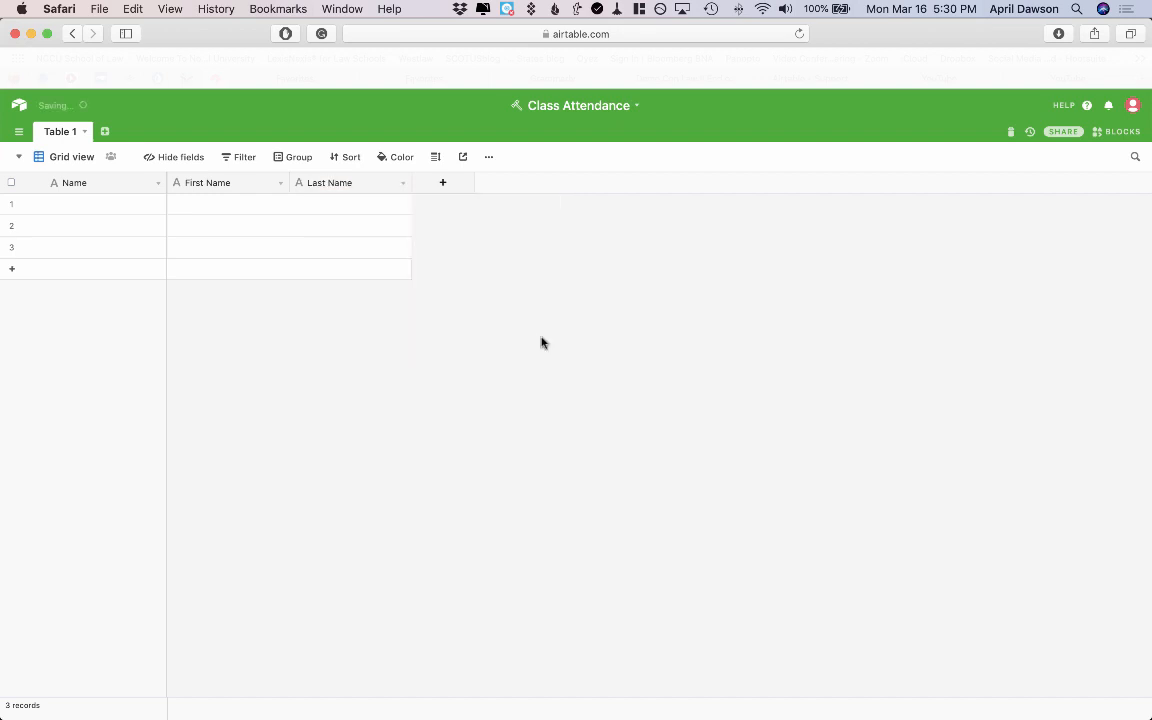
# Add a Long text field named 'Class Takeaway'.
pyautogui.click(442, 182)
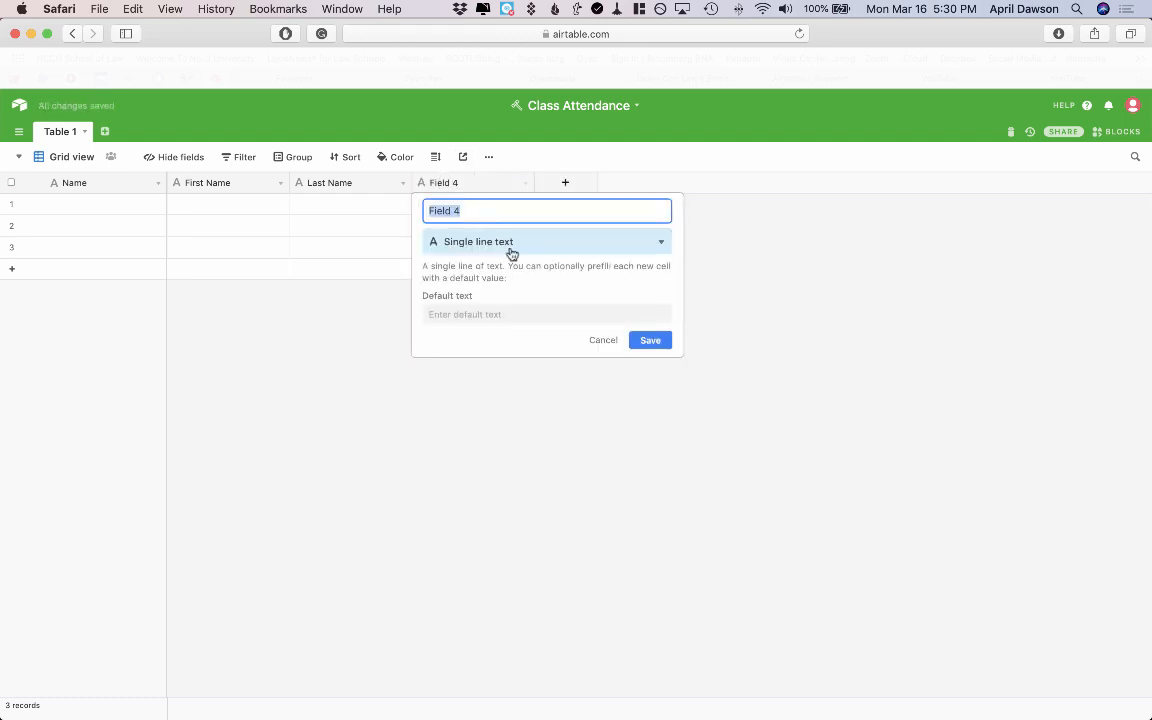
pyautogui.write('Class Takeaway')
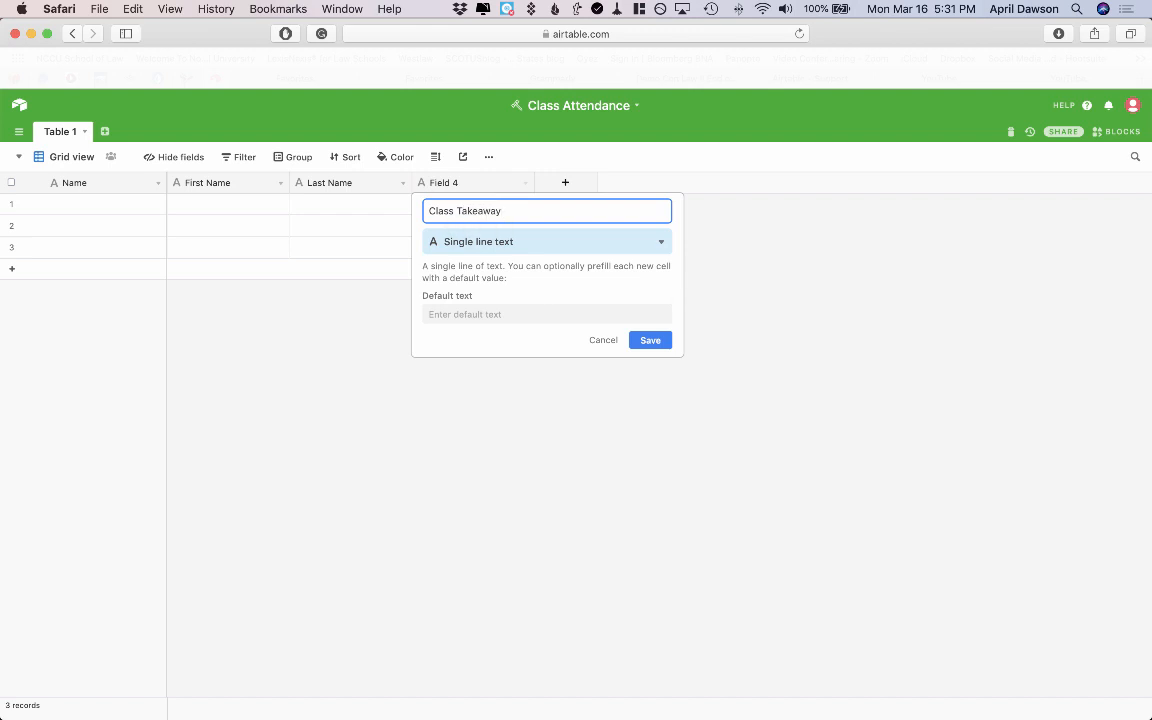
pyautogui.click(660, 241)
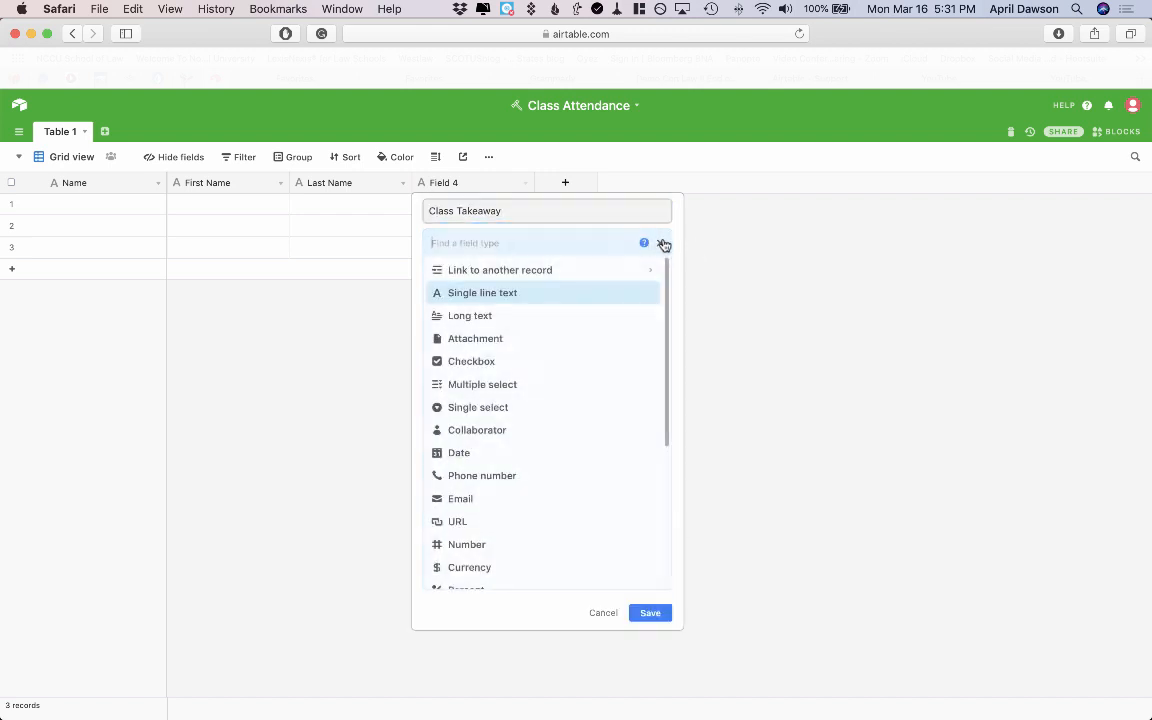
pyautogui.click(477, 317)
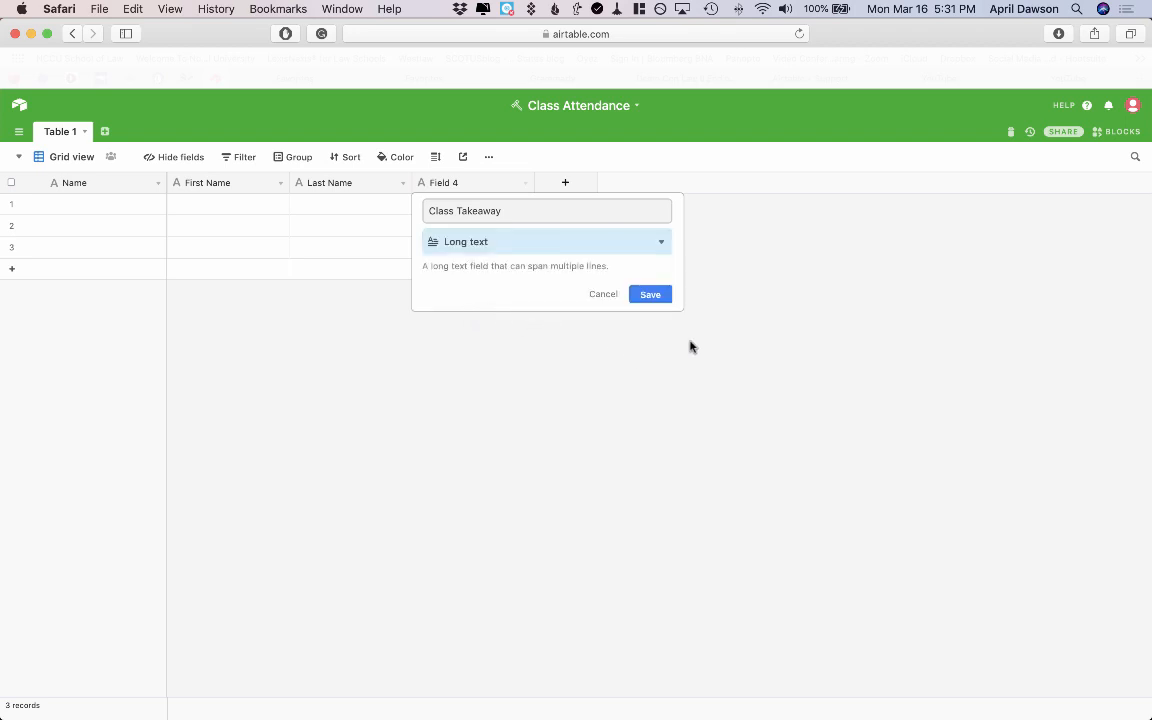
pyautogui.click(653, 295)
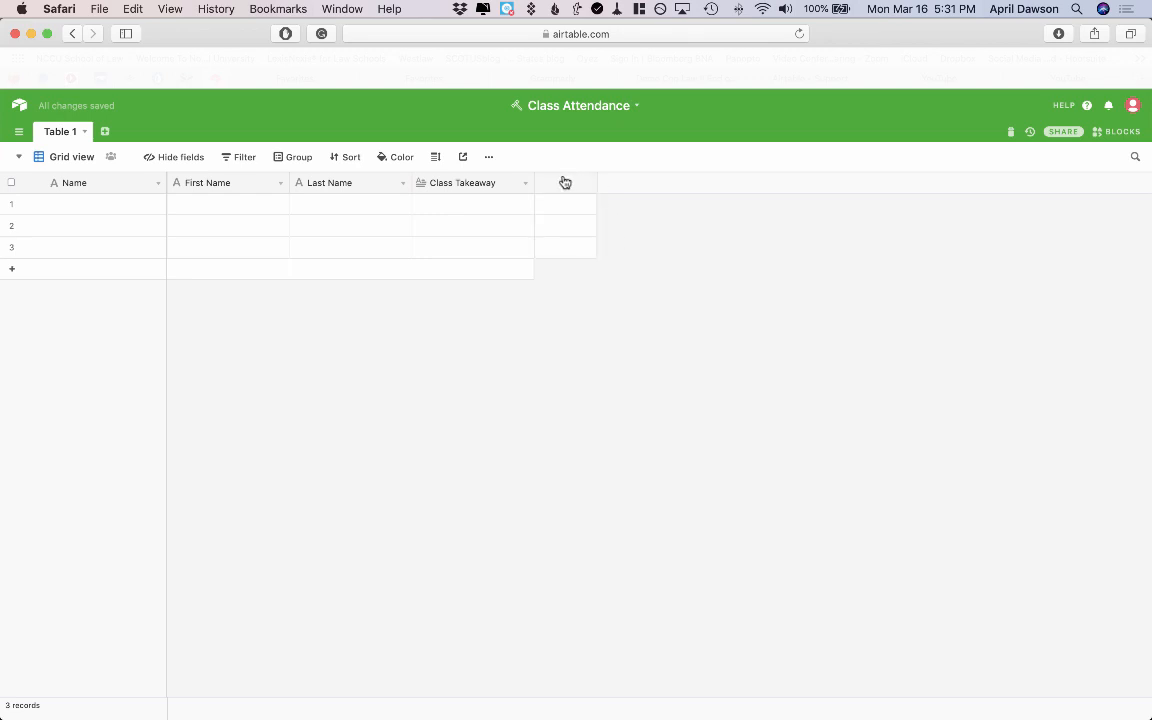
# Add a Long text field named 'Question'.
pyautogui.click(565, 182)
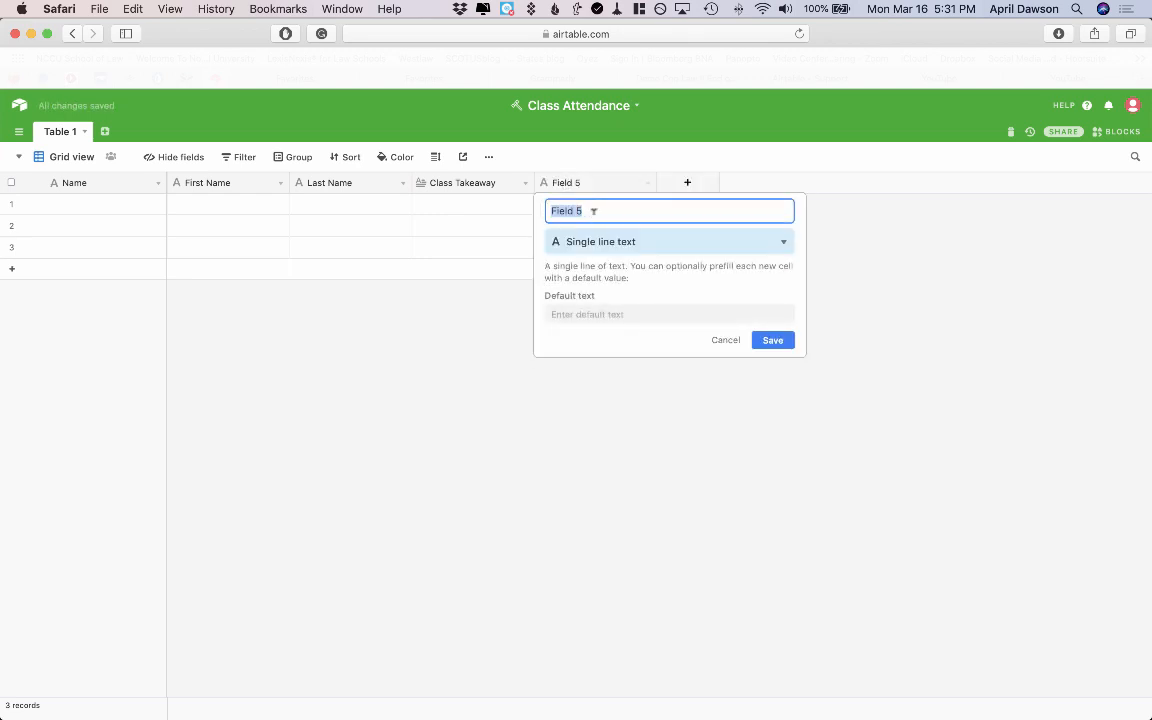
pyautogui.write('Question')
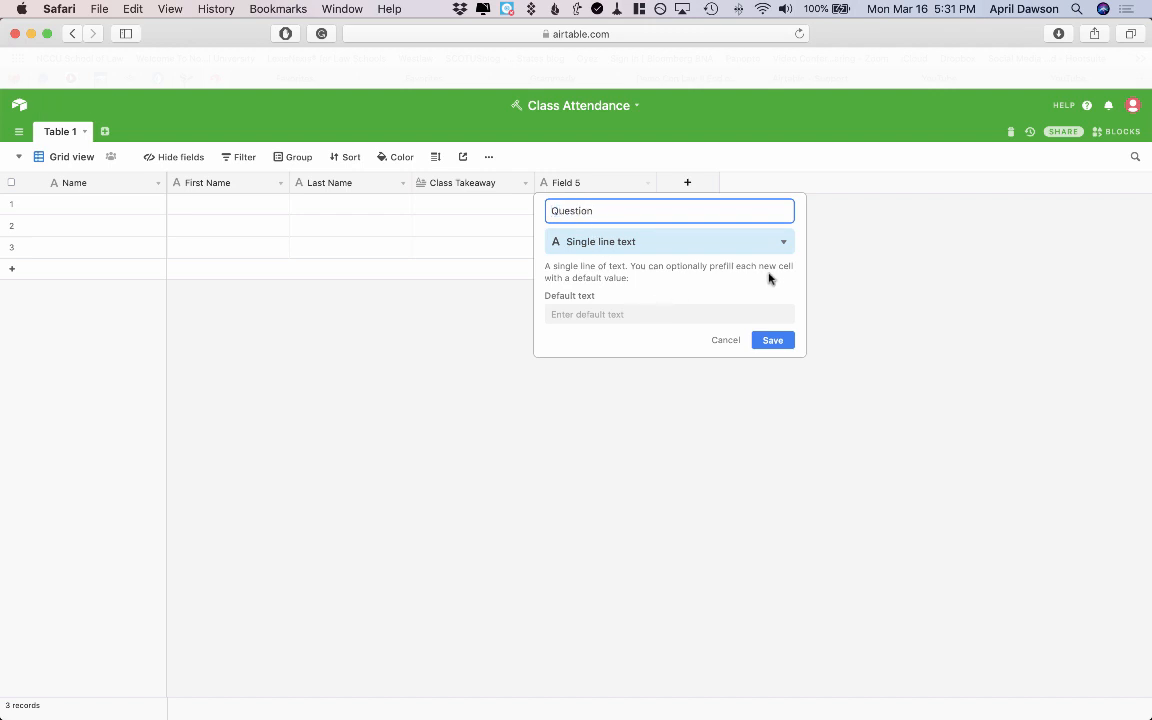
pyautogui.click(783, 242)
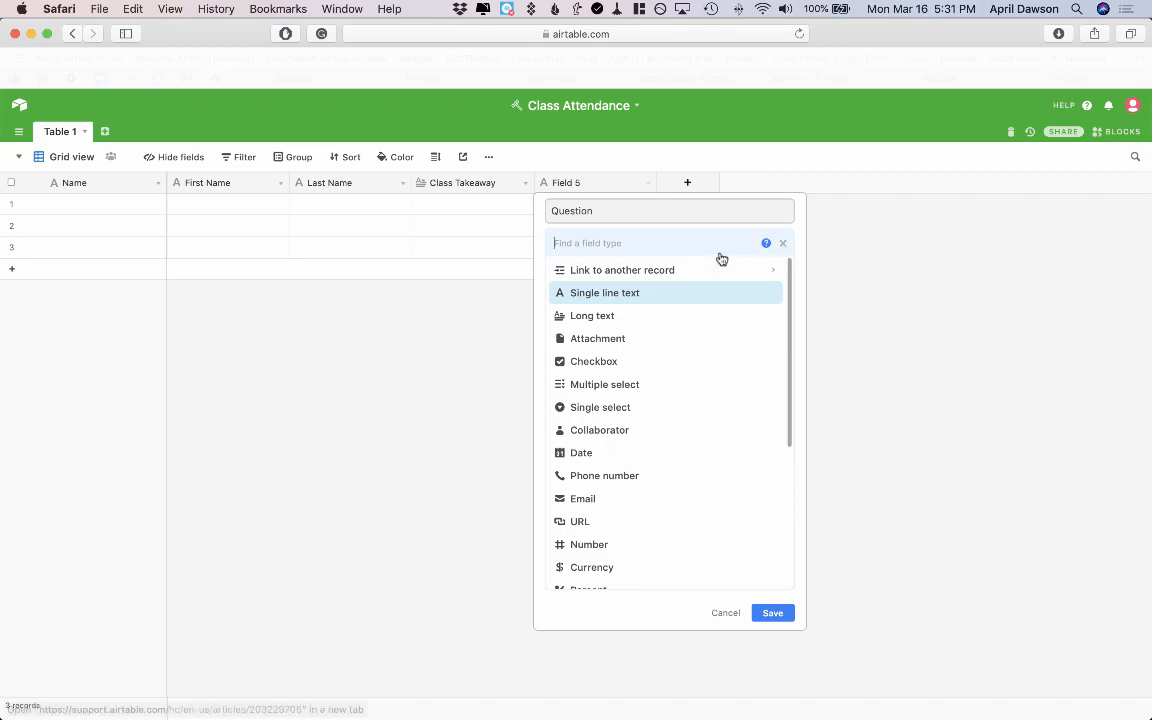
pyautogui.click(669, 315)
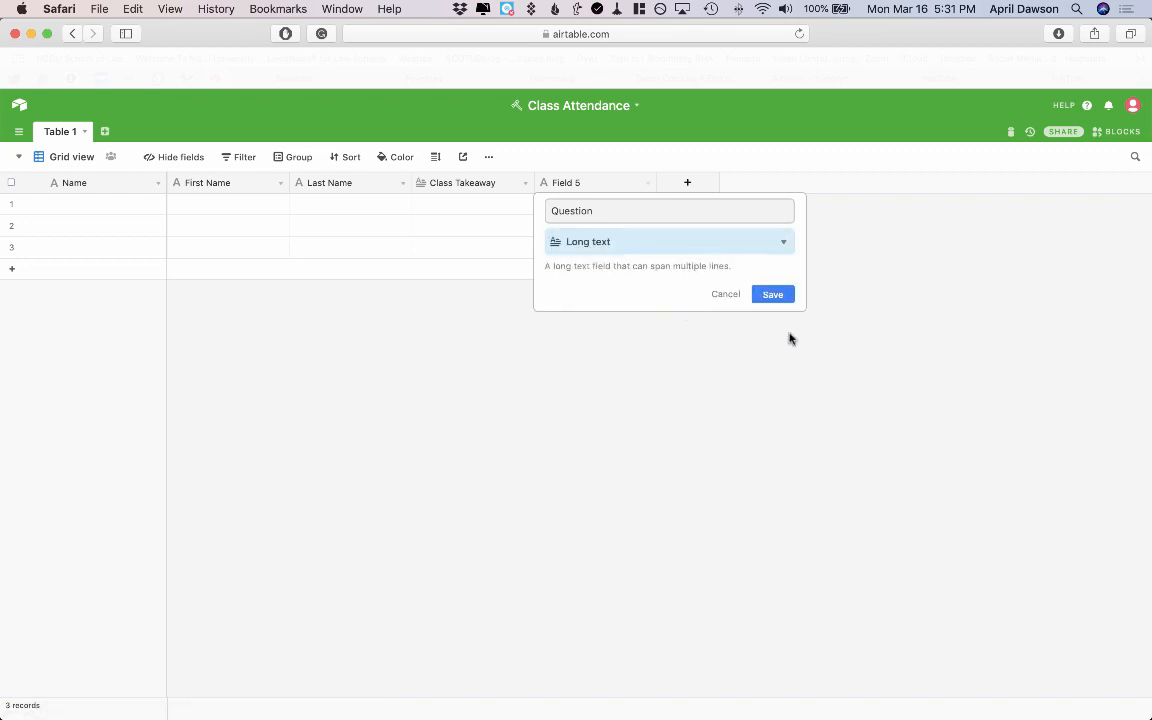
pyautogui.click(777, 296)
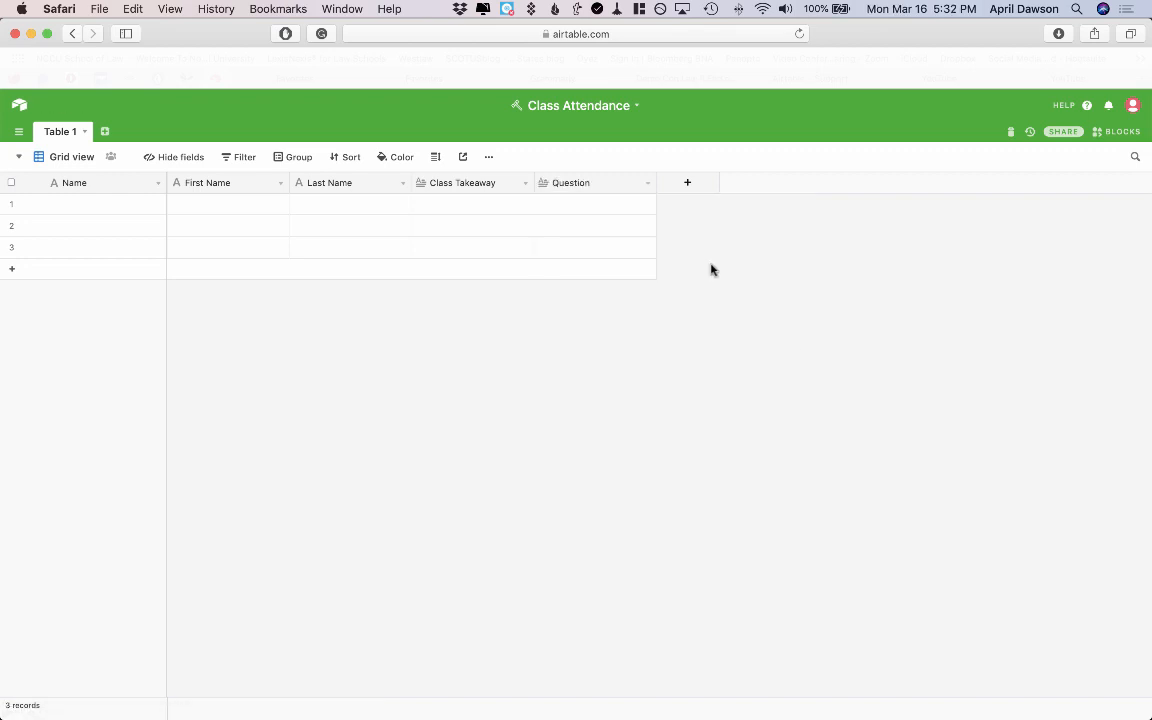
# Set up a new 'Entry Date & Time' field with the Created time type.
pyautogui.click(690, 185)
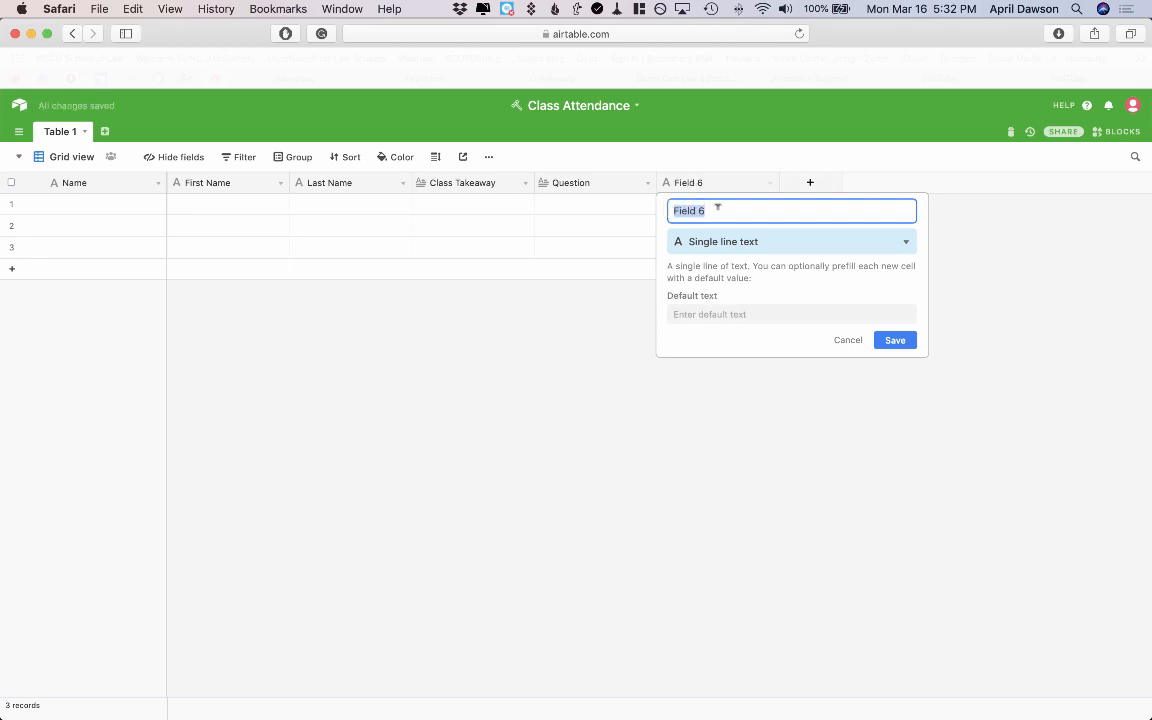
pyautogui.write('Entry Date & Time')
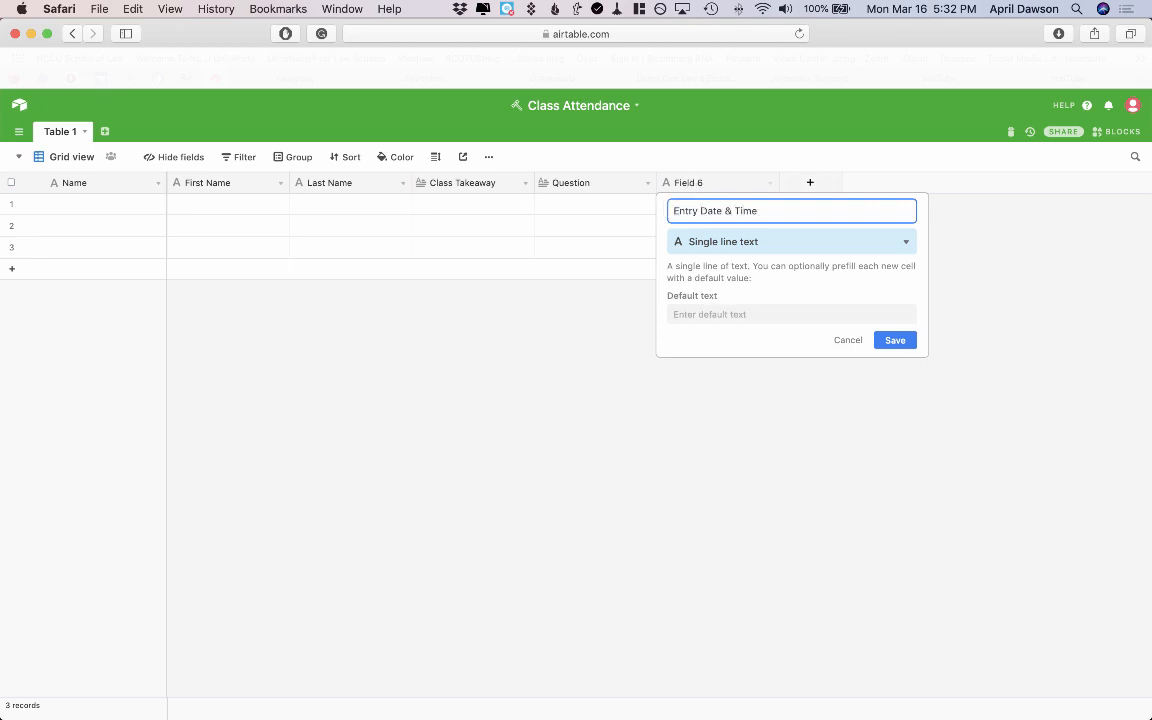
pyautogui.click(906, 242)
pyautogui.scroll(-5, 782, 470)
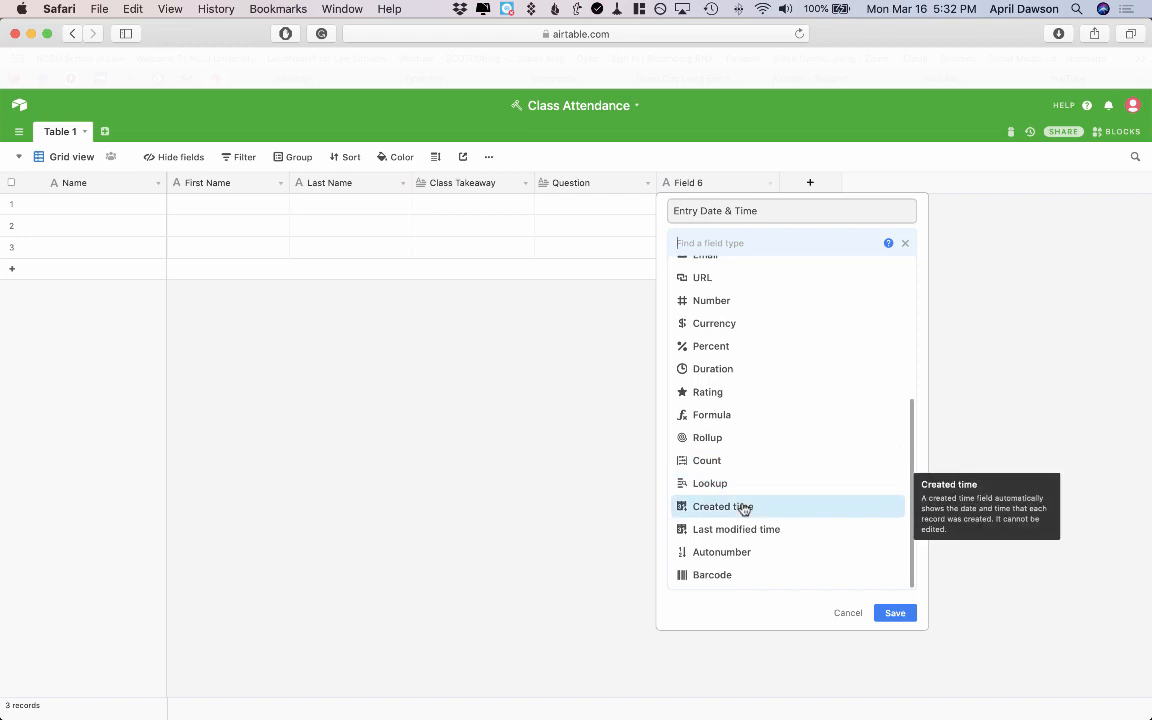
pyautogui.click(744, 508)
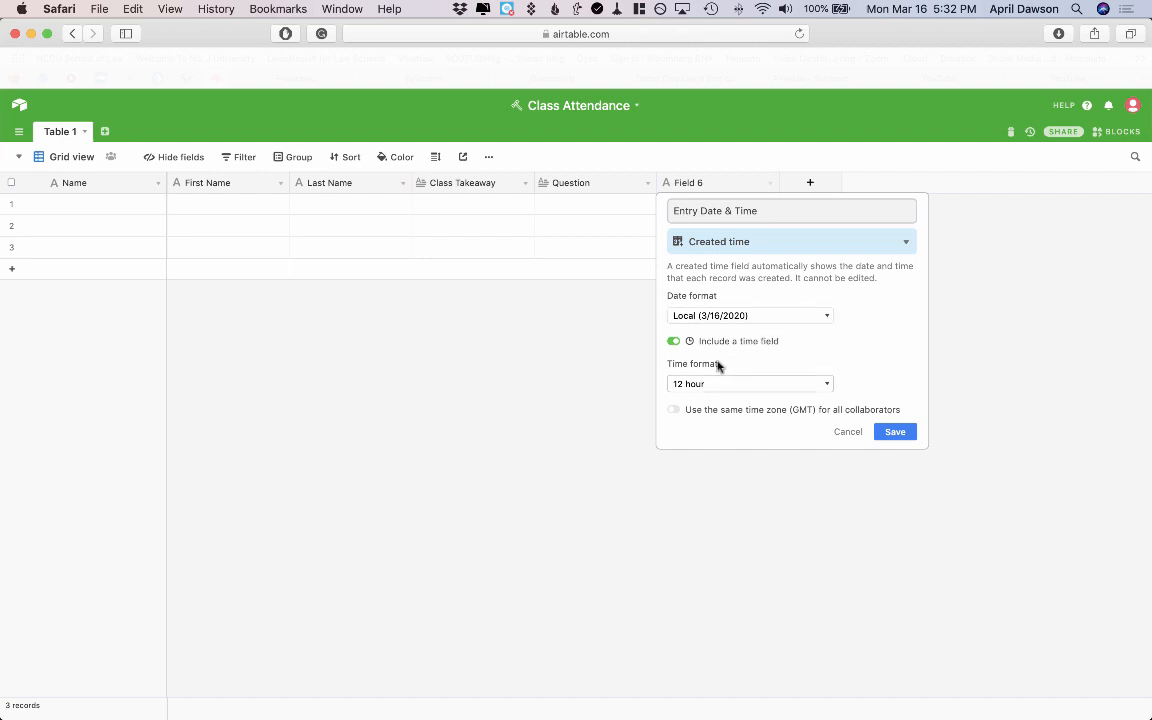
# Save the Entry Date & Time field and delete the three blank records.
pyautogui.click(895, 434)
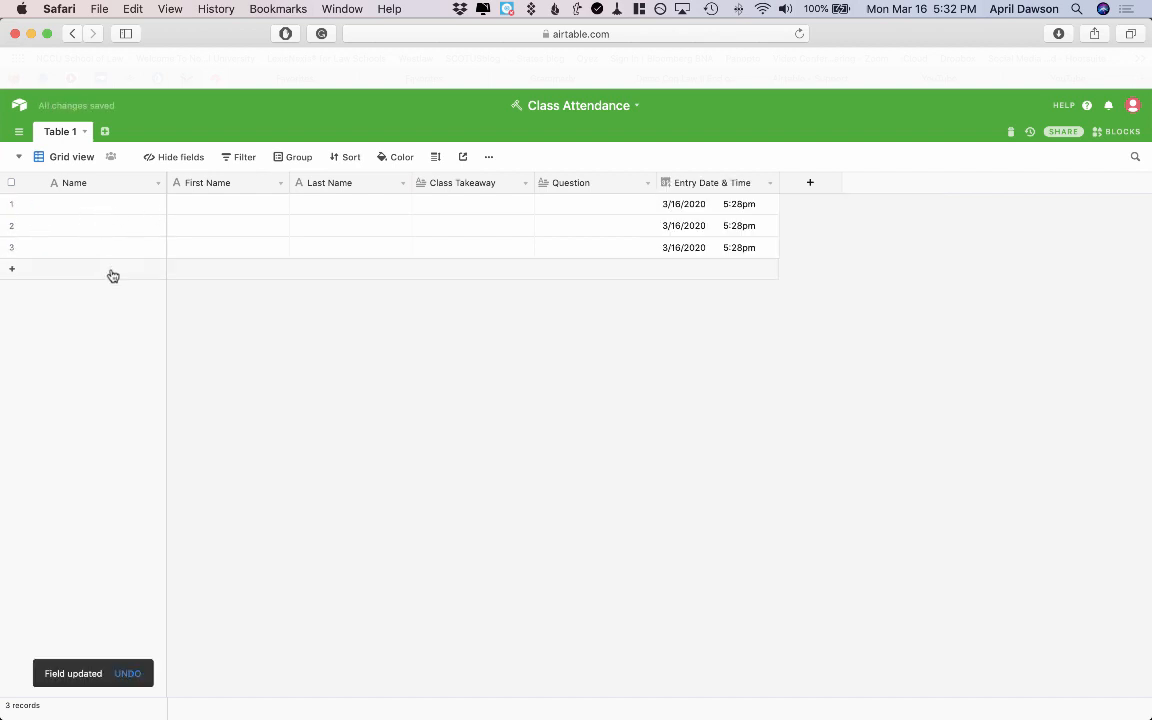
pyautogui.click(12, 204)
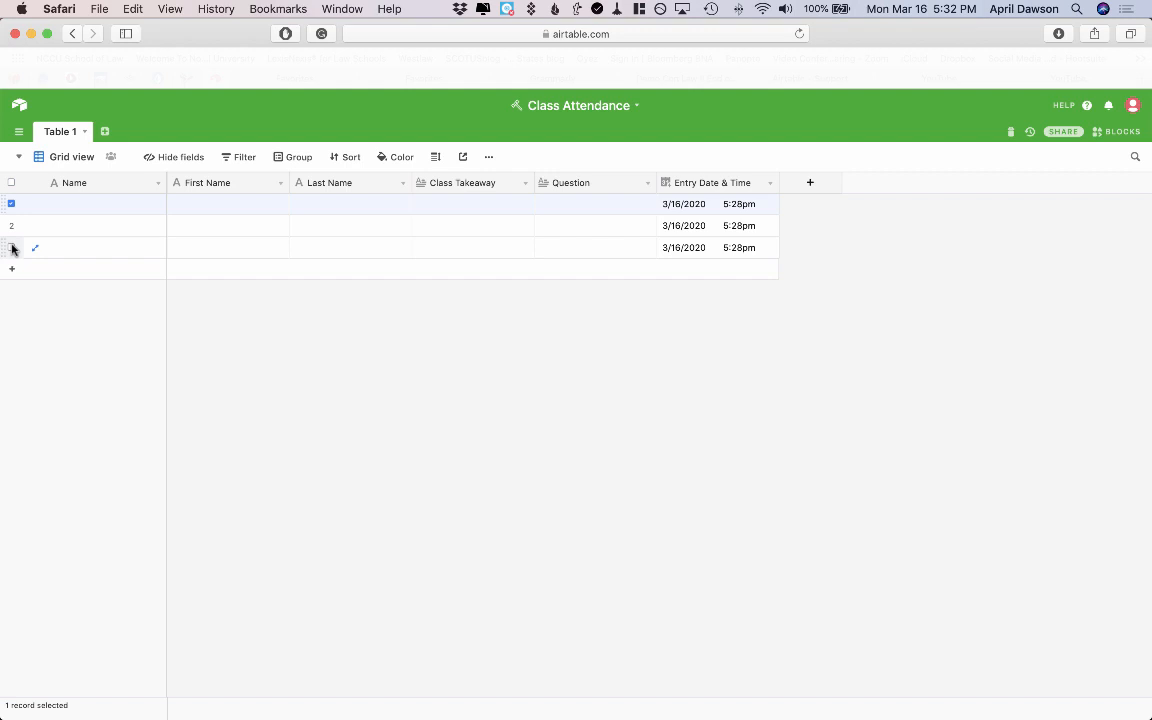
pyautogui.keyDown('shift'); pyautogui.click(12, 248); pyautogui.keyUp('shift')
pyautogui.rightClick(12, 246)
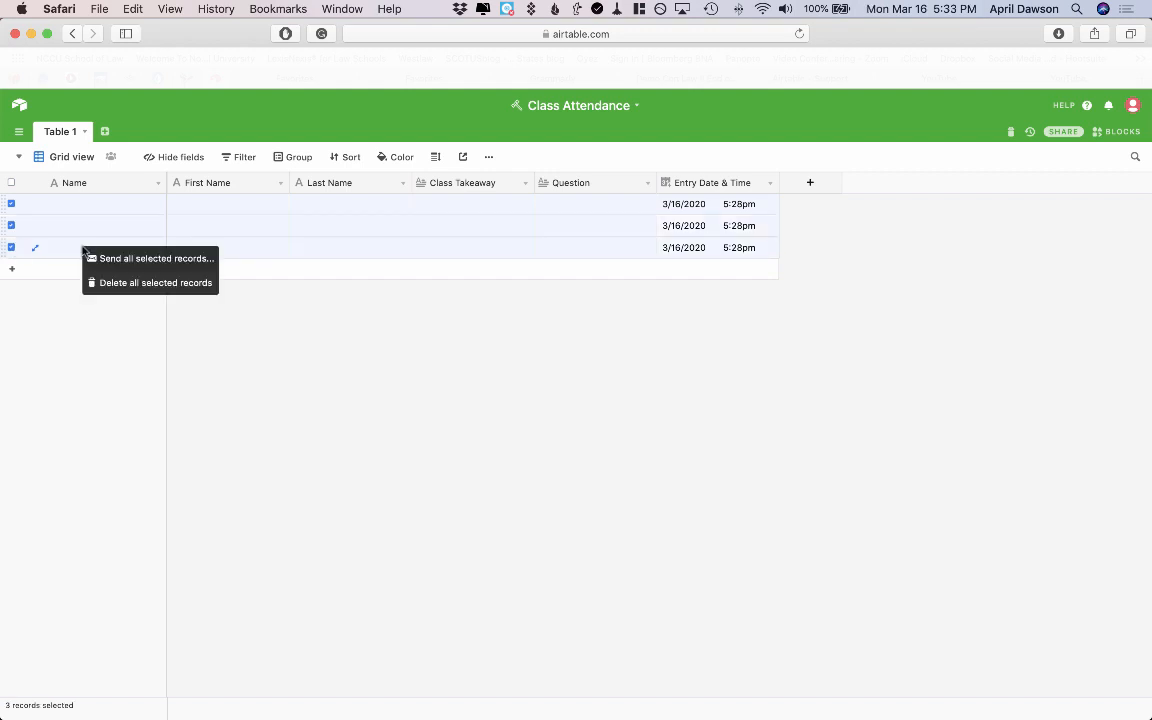
pyautogui.click(103, 285)
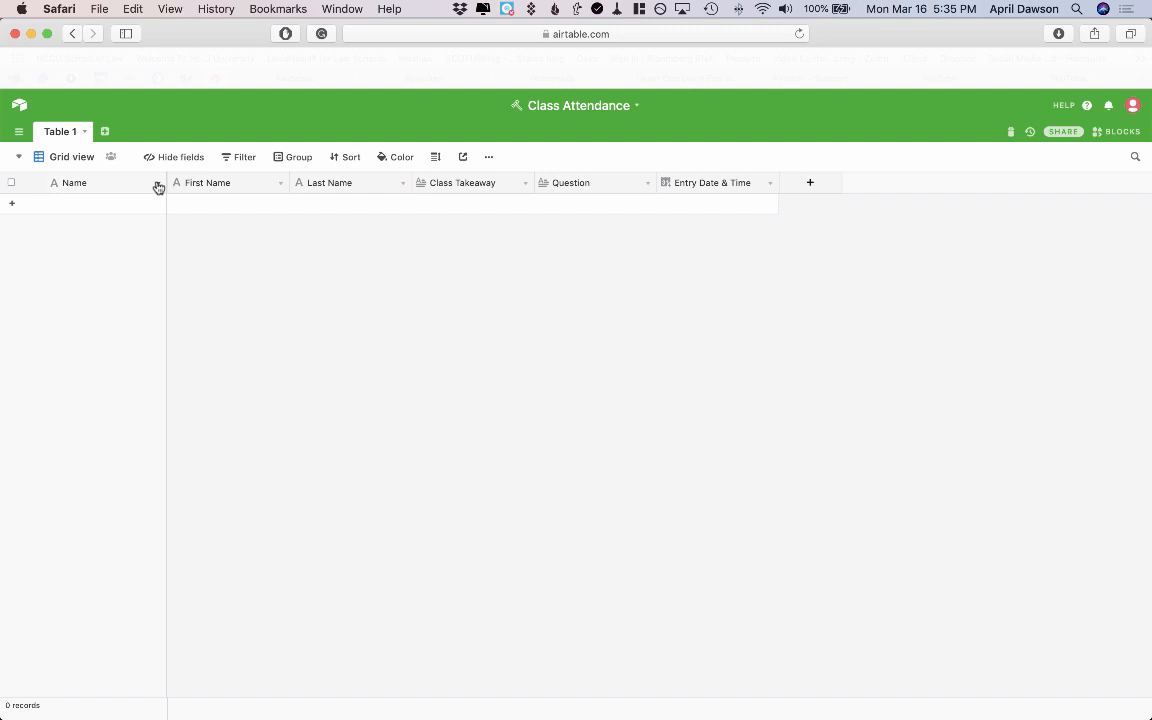
# Change Name to a Formula field: {First Name} & " " & {Last Name}.
pyautogui.click(157, 186)
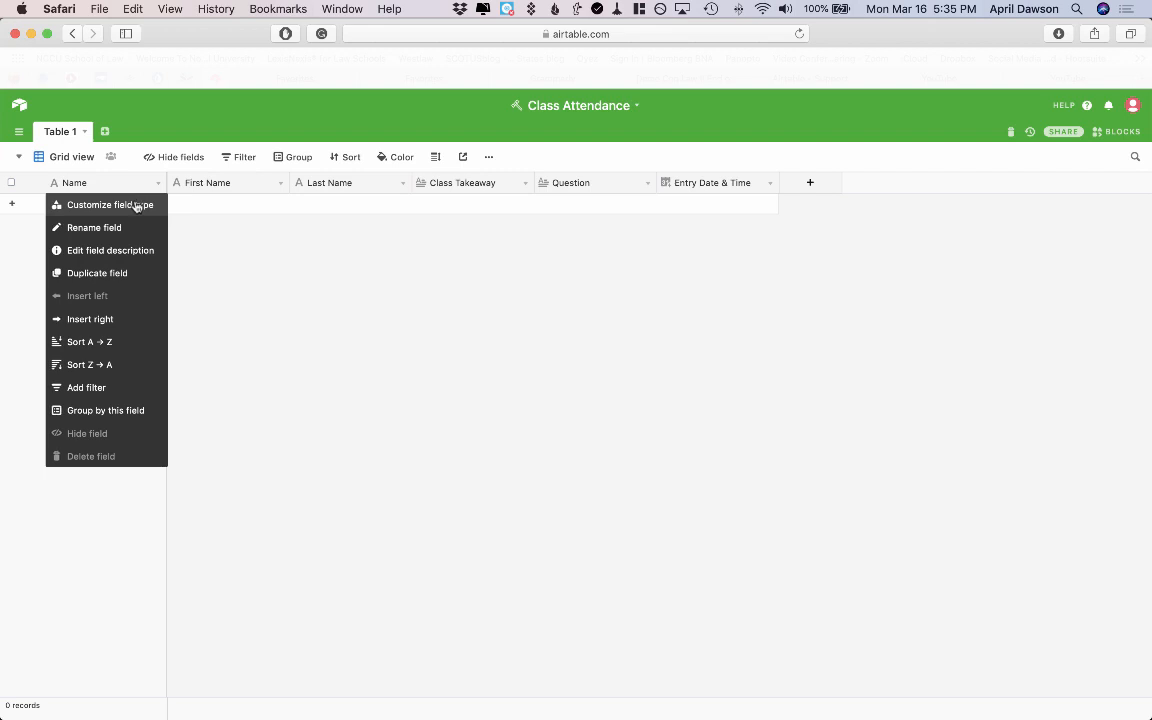
pyautogui.click(137, 206)
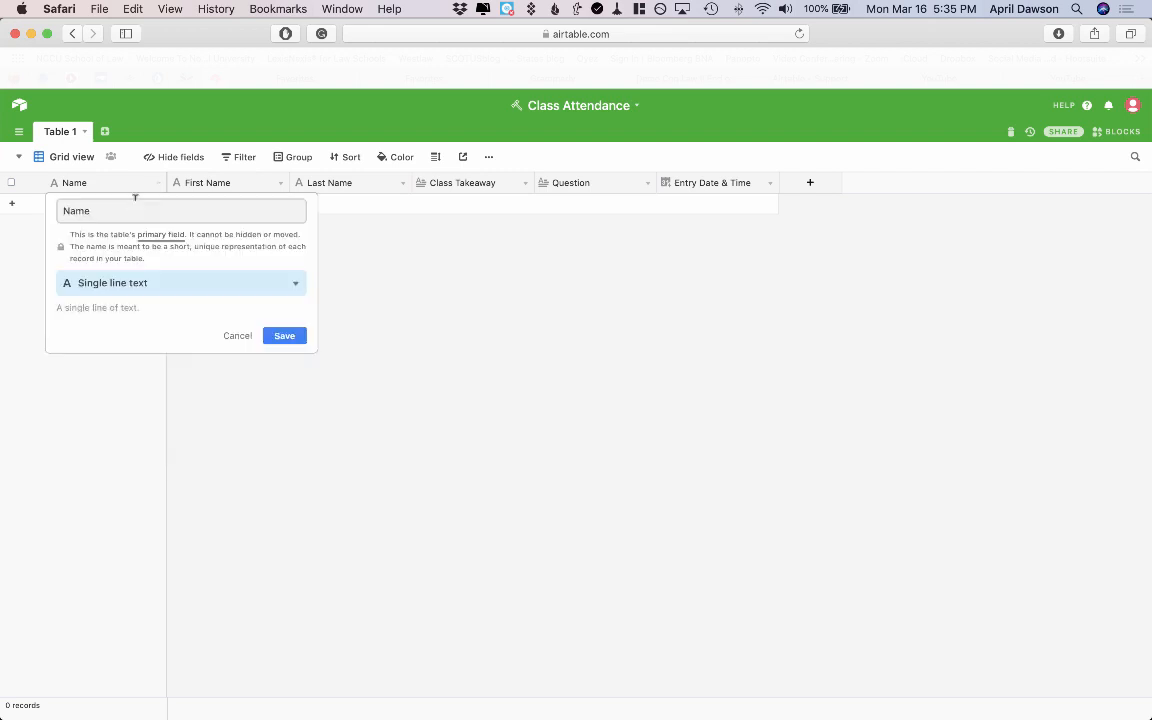
pyautogui.click(293, 286)
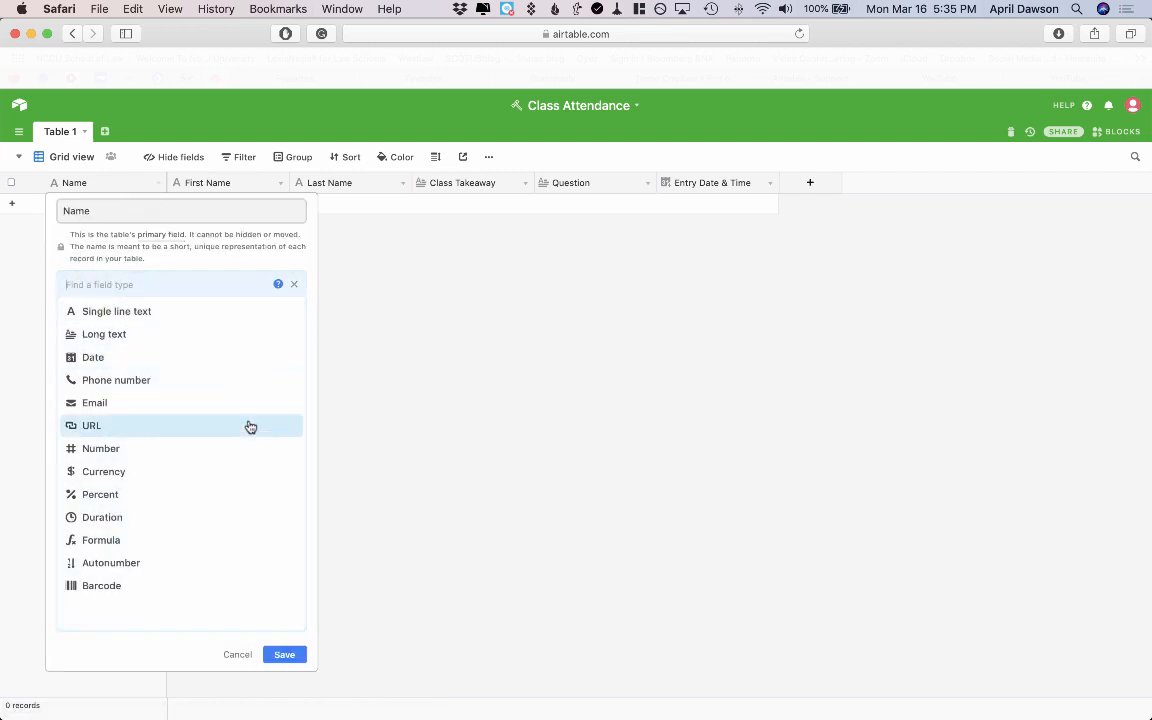
pyautogui.click(248, 540)
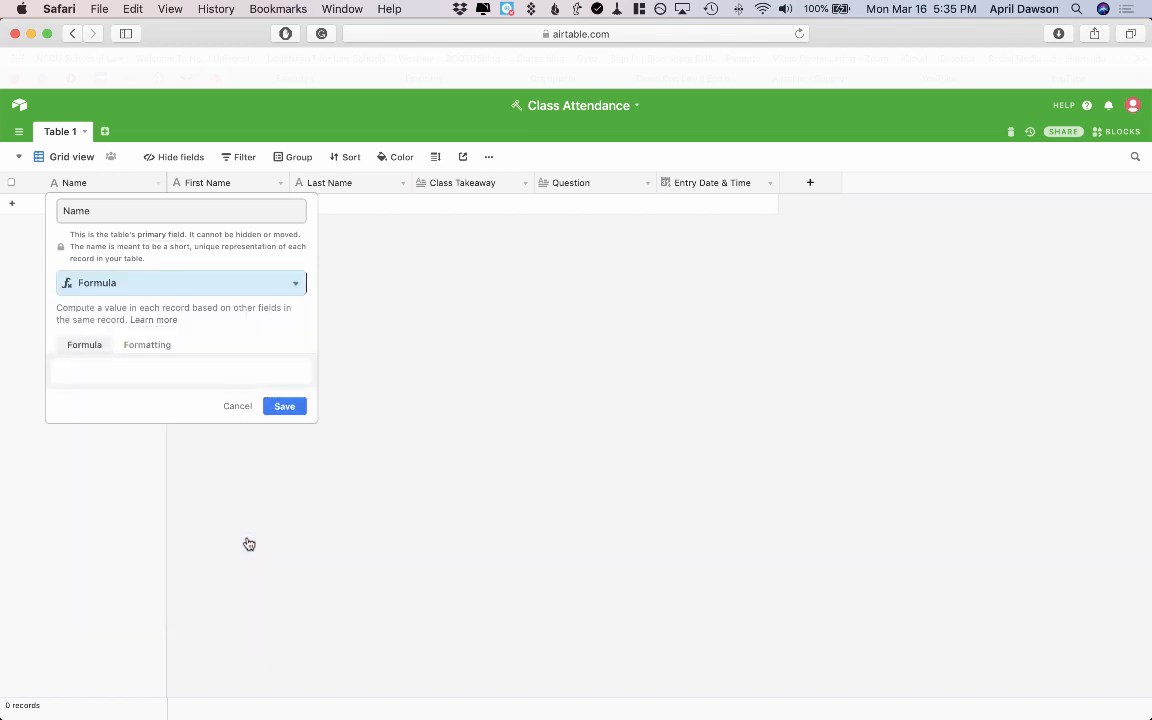
pyautogui.click(217, 365)
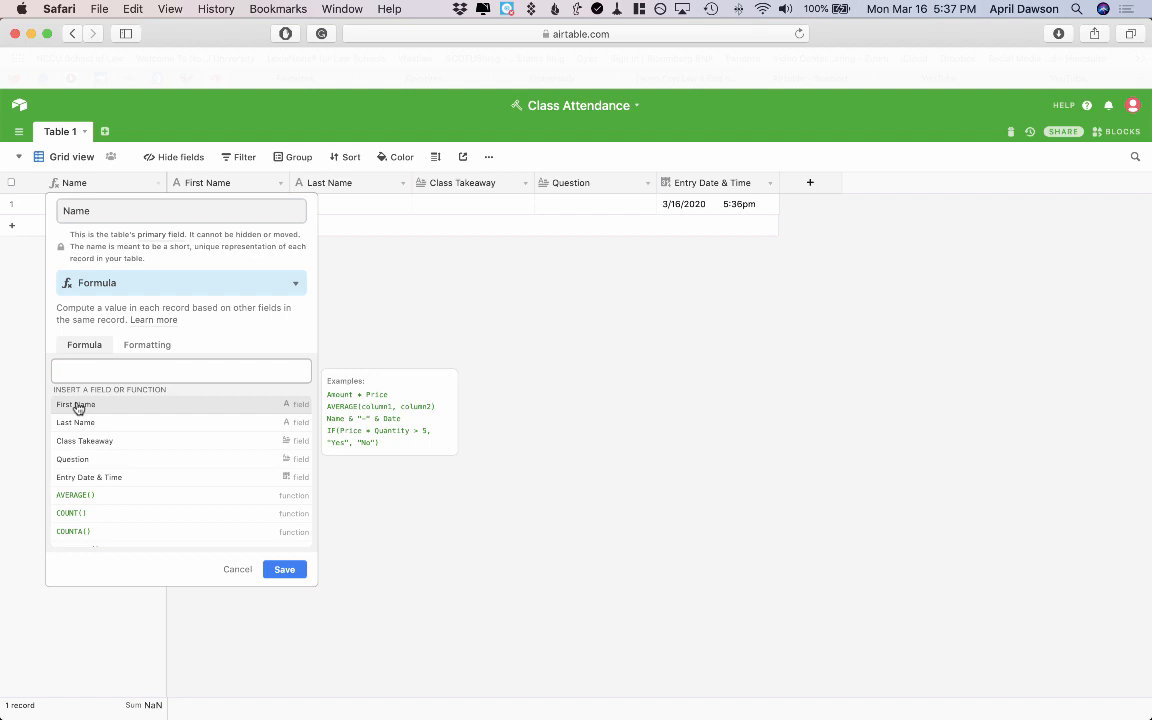
pyautogui.click(78, 407)
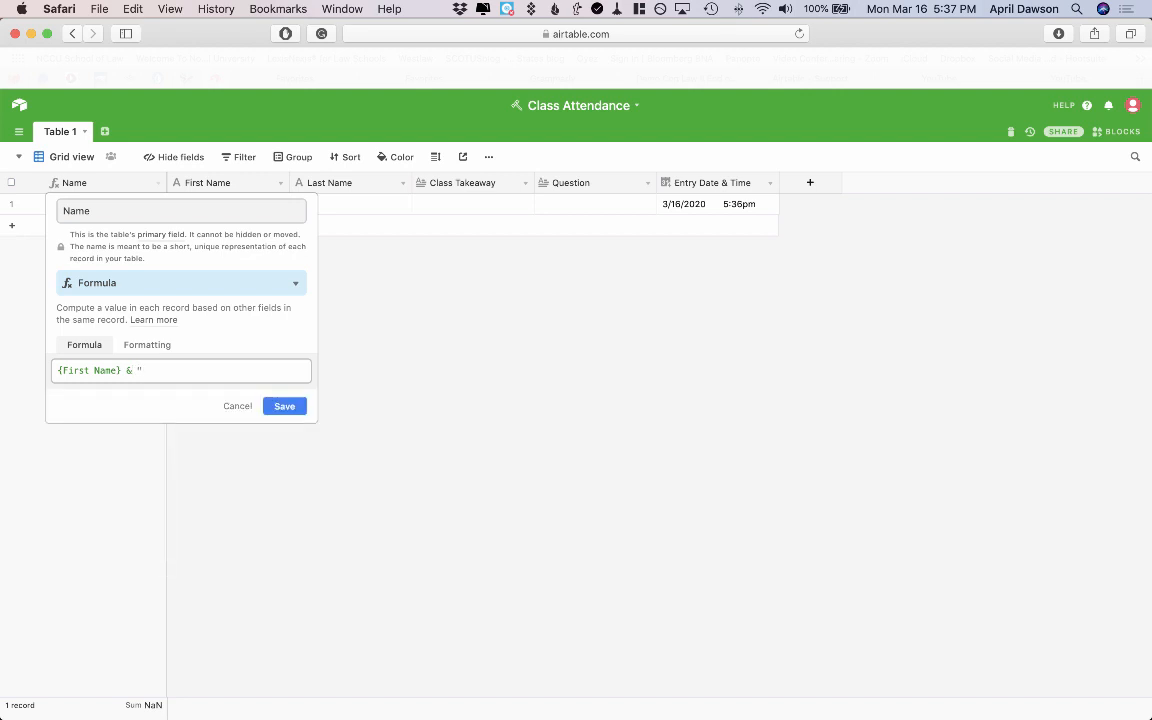
pyautogui.write('" &')
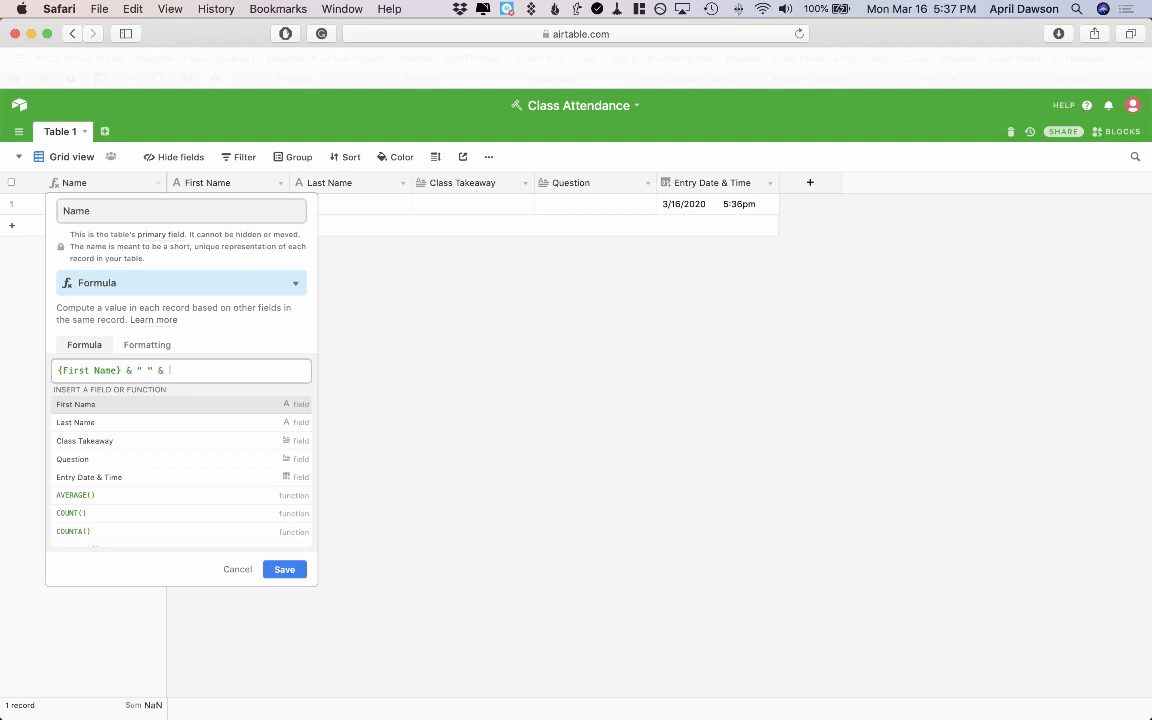
pyautogui.click(74, 423)
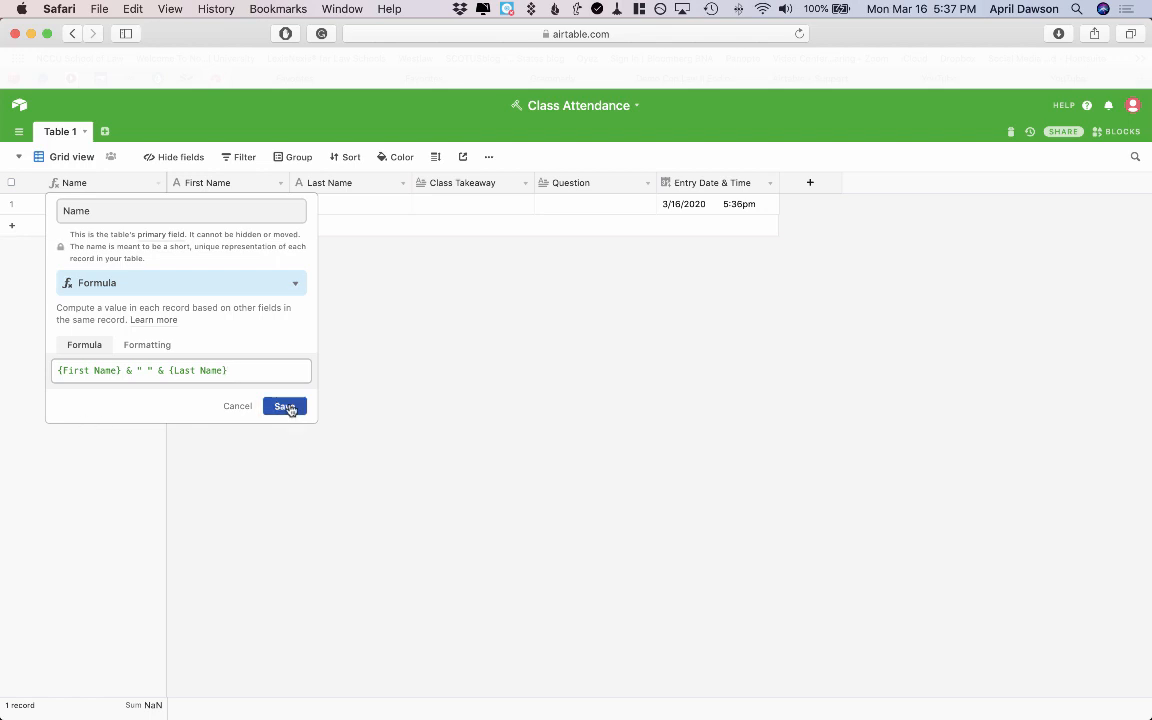
pyautogui.click(287, 405)
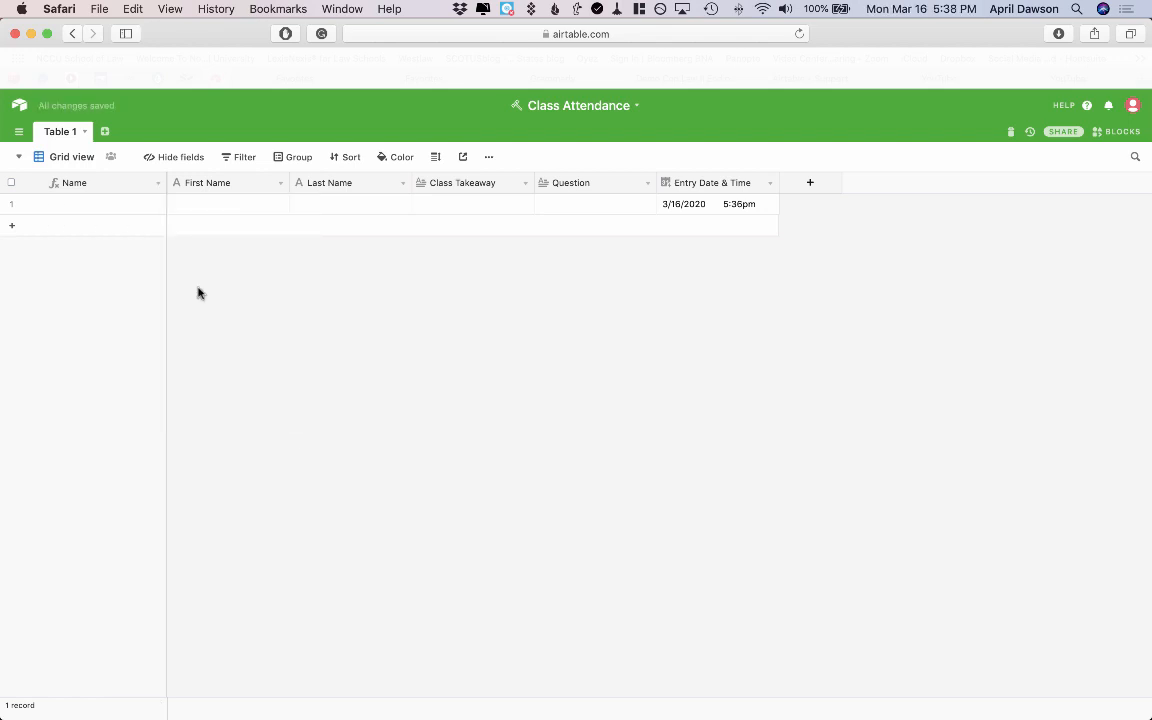
# Enter a sample student's first and last name in row 1 to test the Name formula.
pyautogui.click(253, 204)
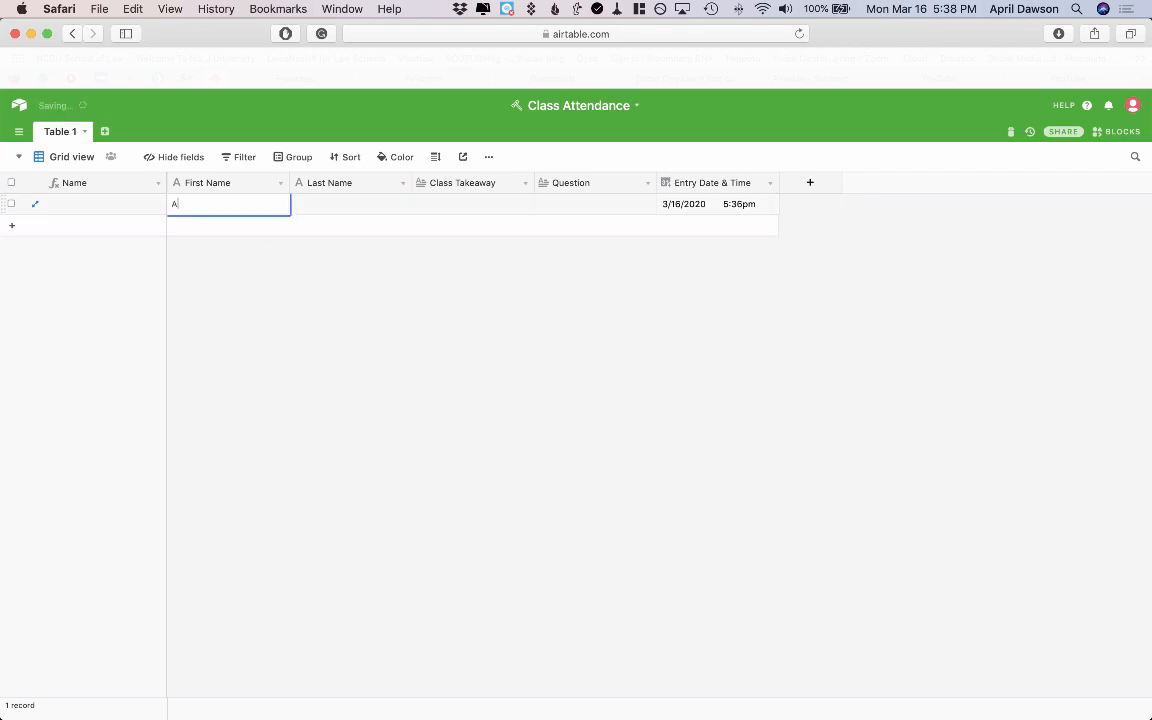
pyautogui.click(350, 205)
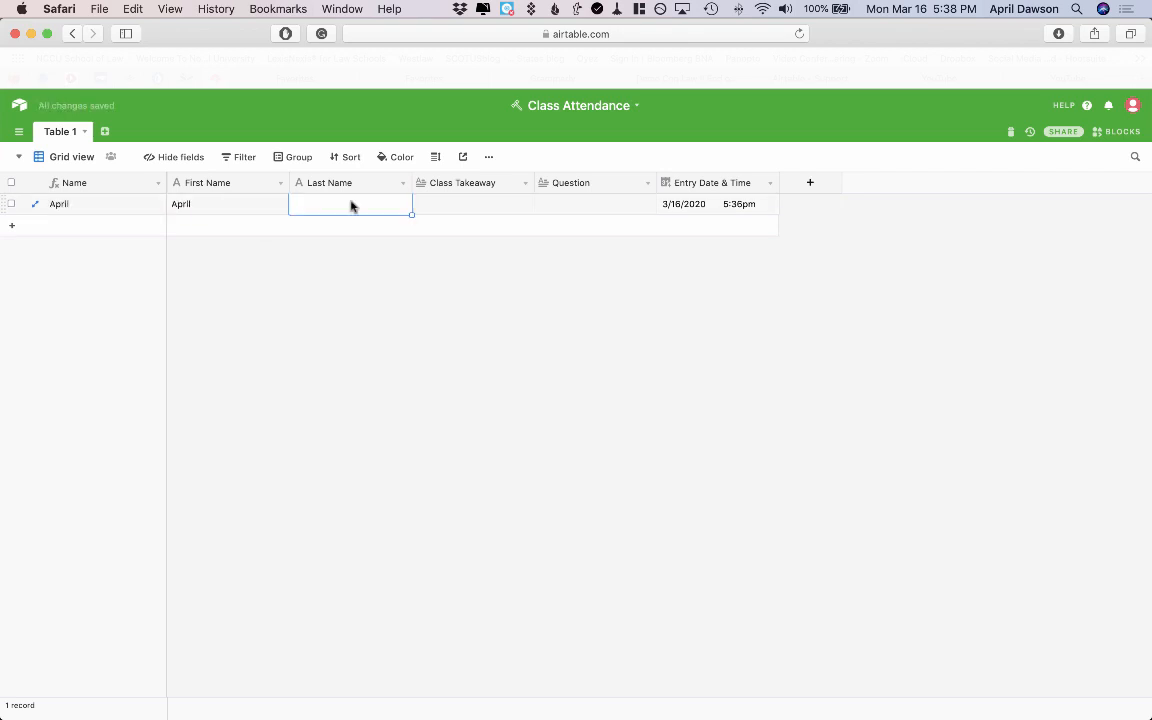
pyautogui.write('Dawson')
pyautogui.click(335, 300)
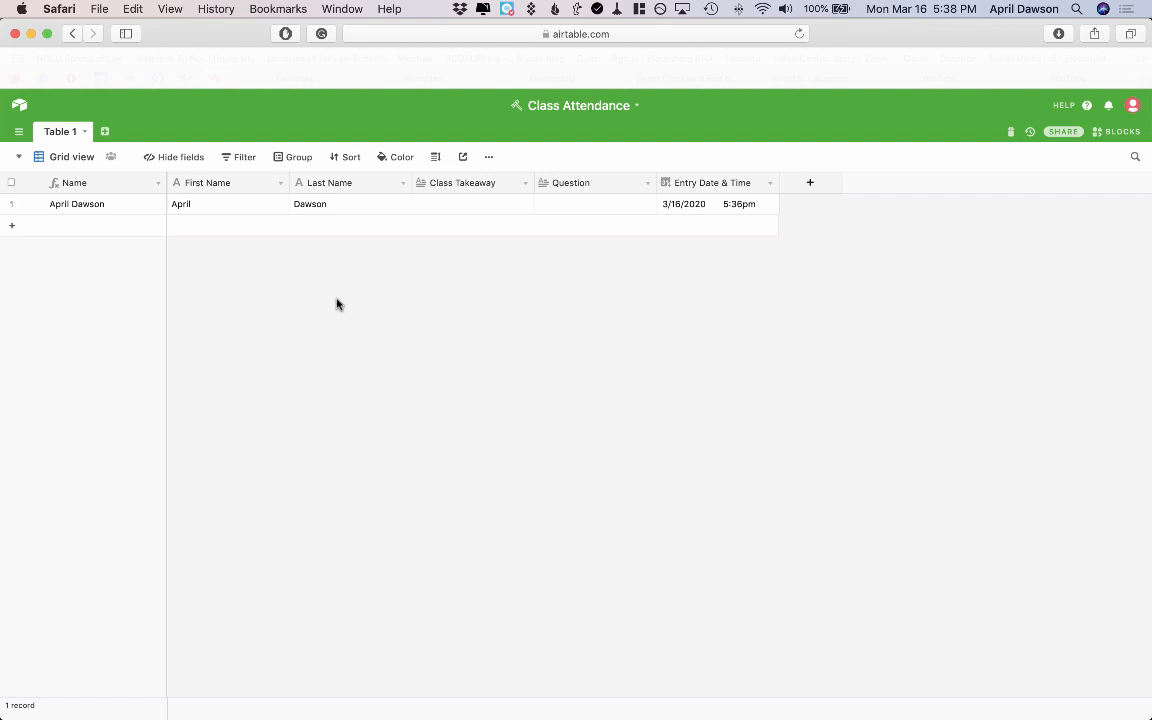
# Add a new form view to the table and name it 'Attendance Form'.
pyautogui.click(19, 160)
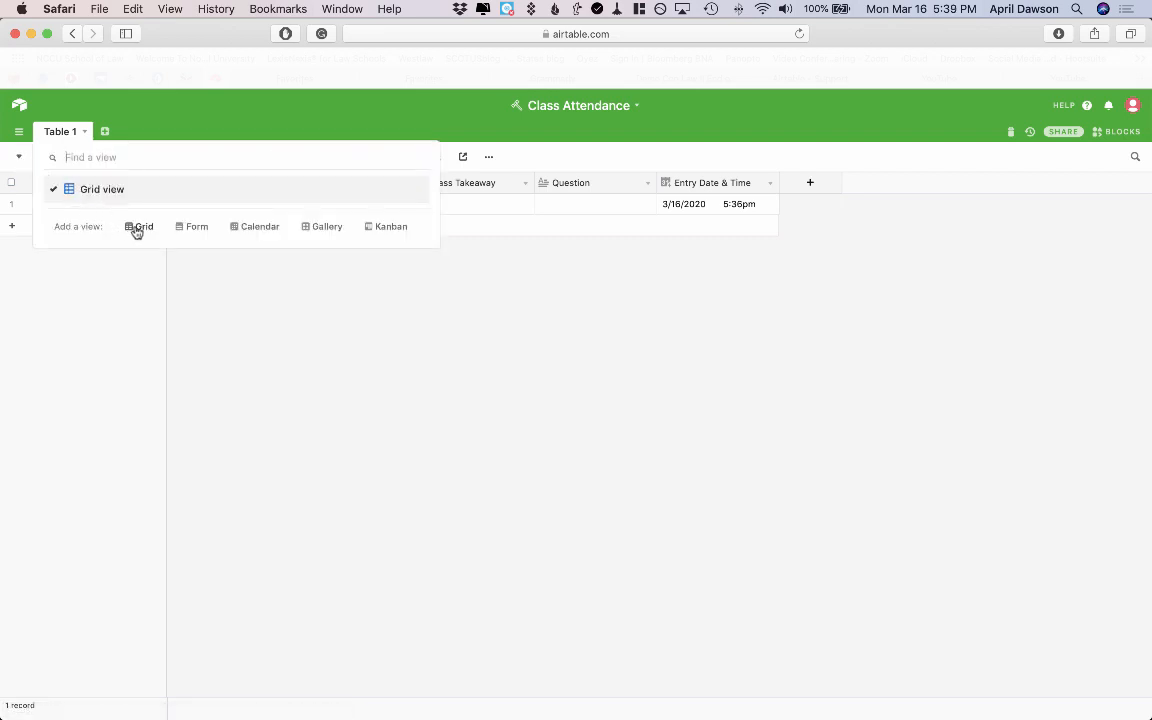
pyautogui.click(192, 228)
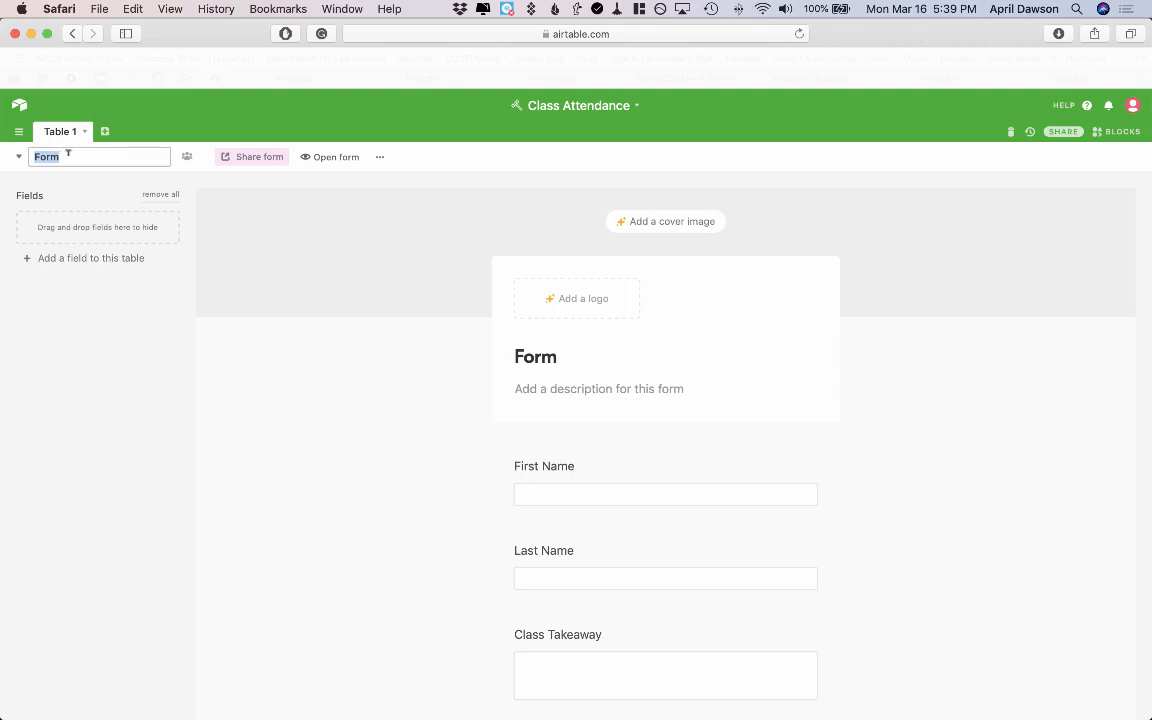
pyautogui.write('Attendance')
pyautogui.click(237, 365)
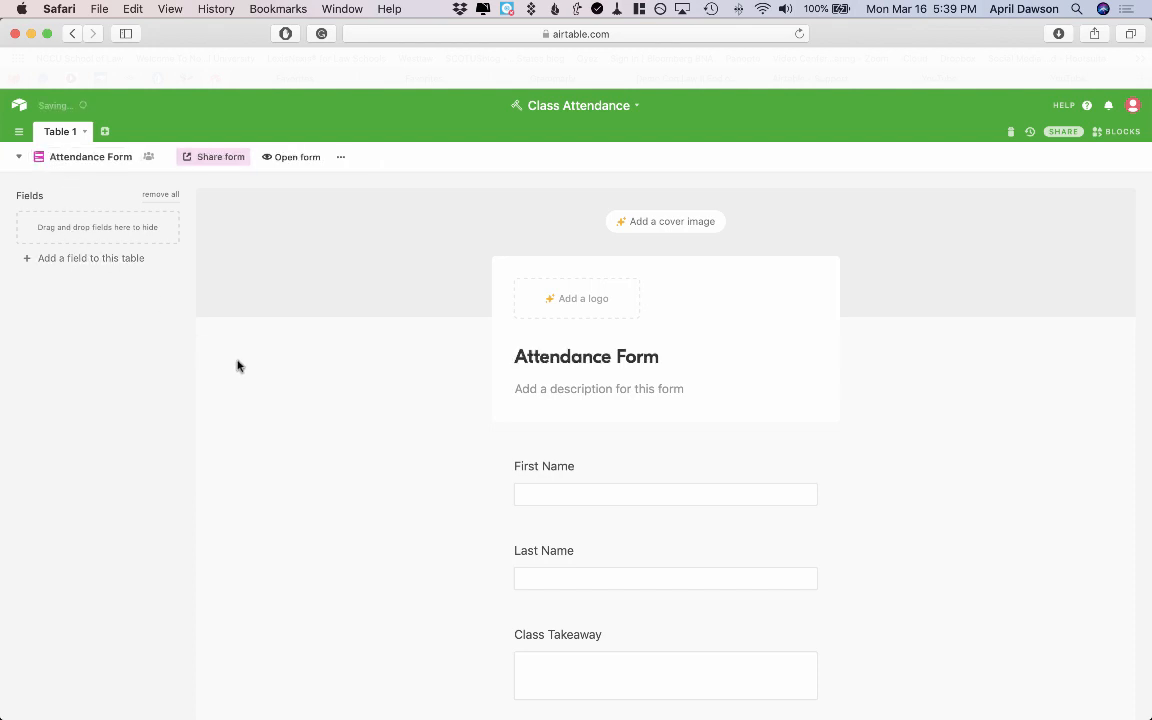
pyautogui.scroll(-3, 335, 372)
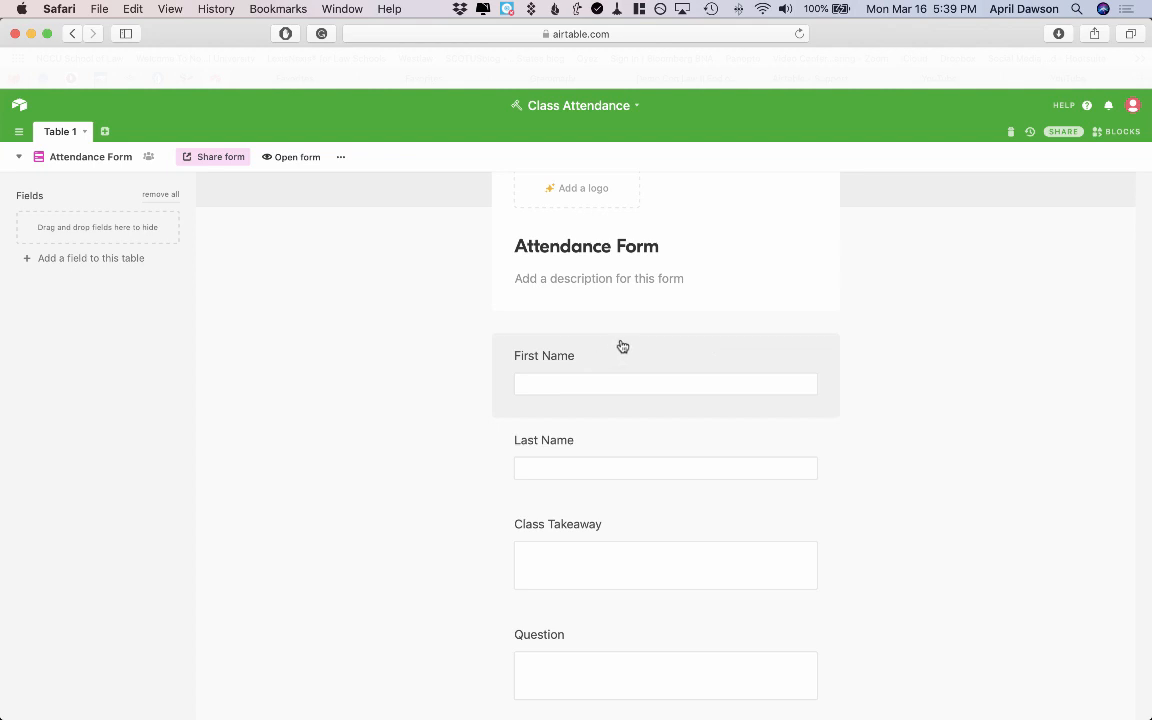
# Mark First Name, Last Name and Class Takeaway as required on the form.
pyautogui.click(679, 349)
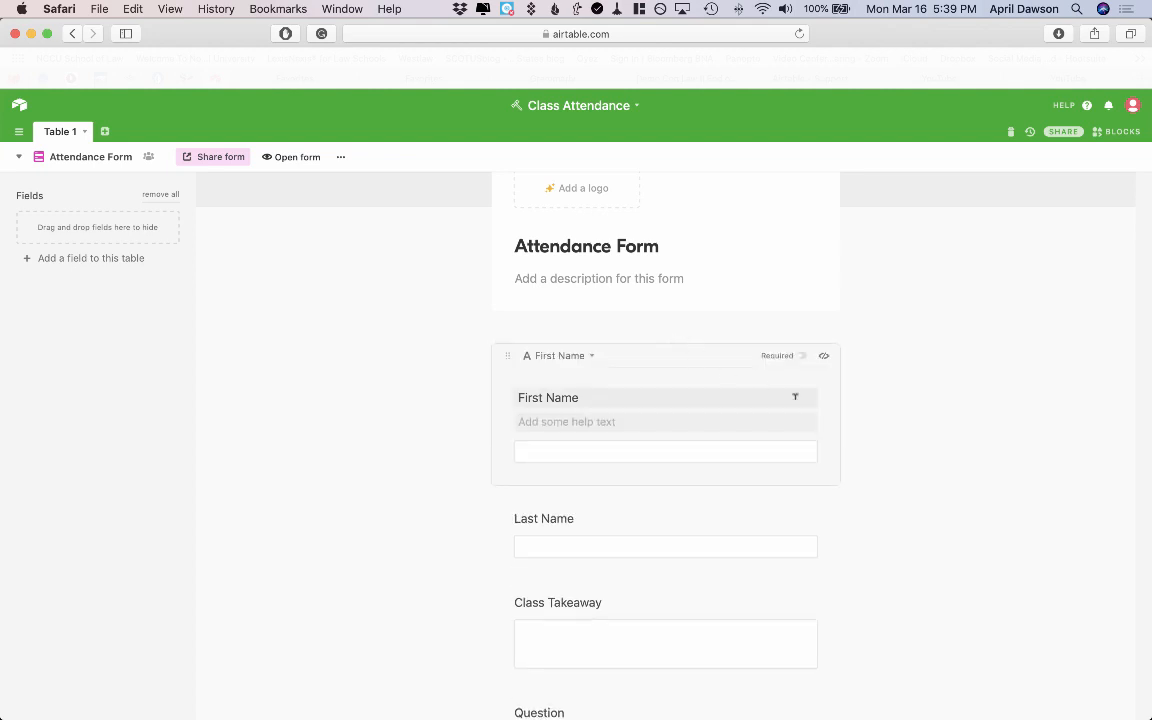
pyautogui.click(802, 357)
pyautogui.scroll(-2, 877, 473)
pyautogui.click(777, 440)
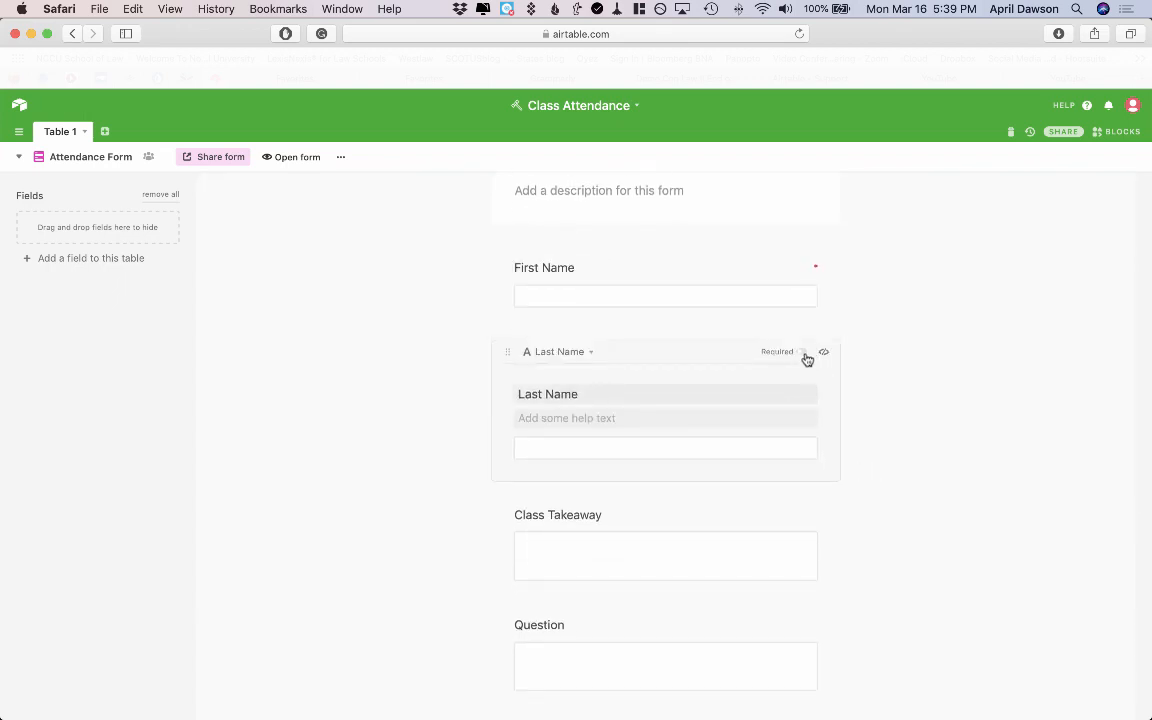
pyautogui.click(803, 354)
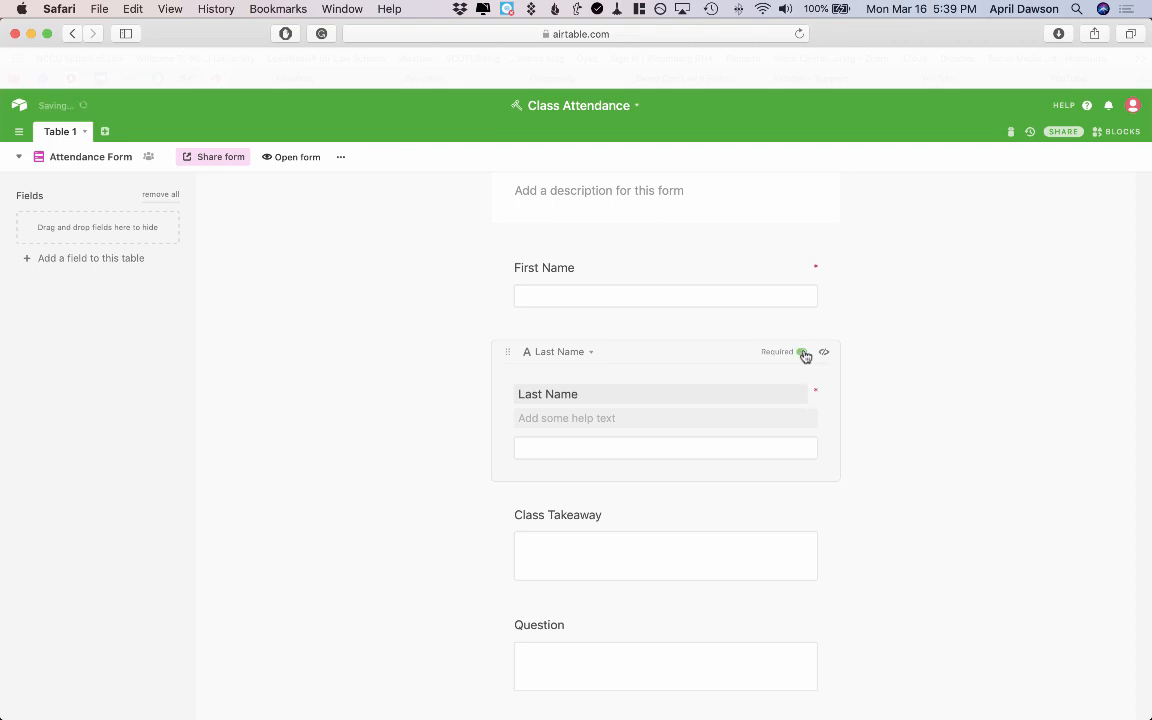
pyautogui.click(815, 517)
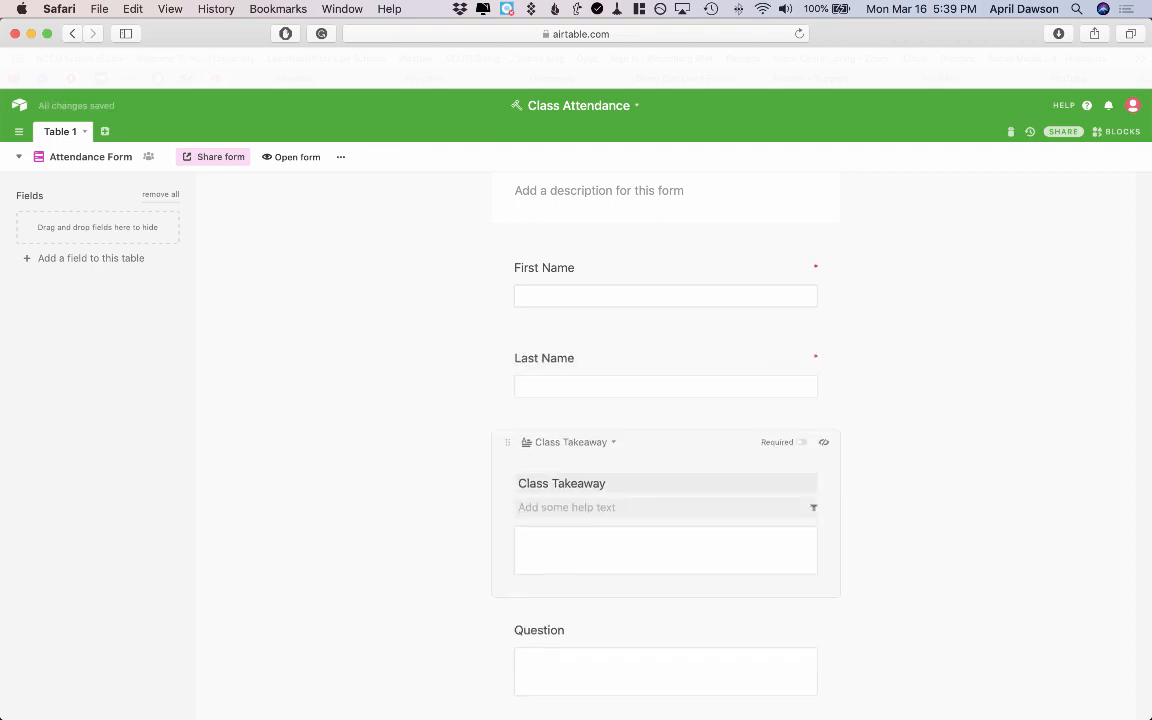
pyautogui.click(805, 437)
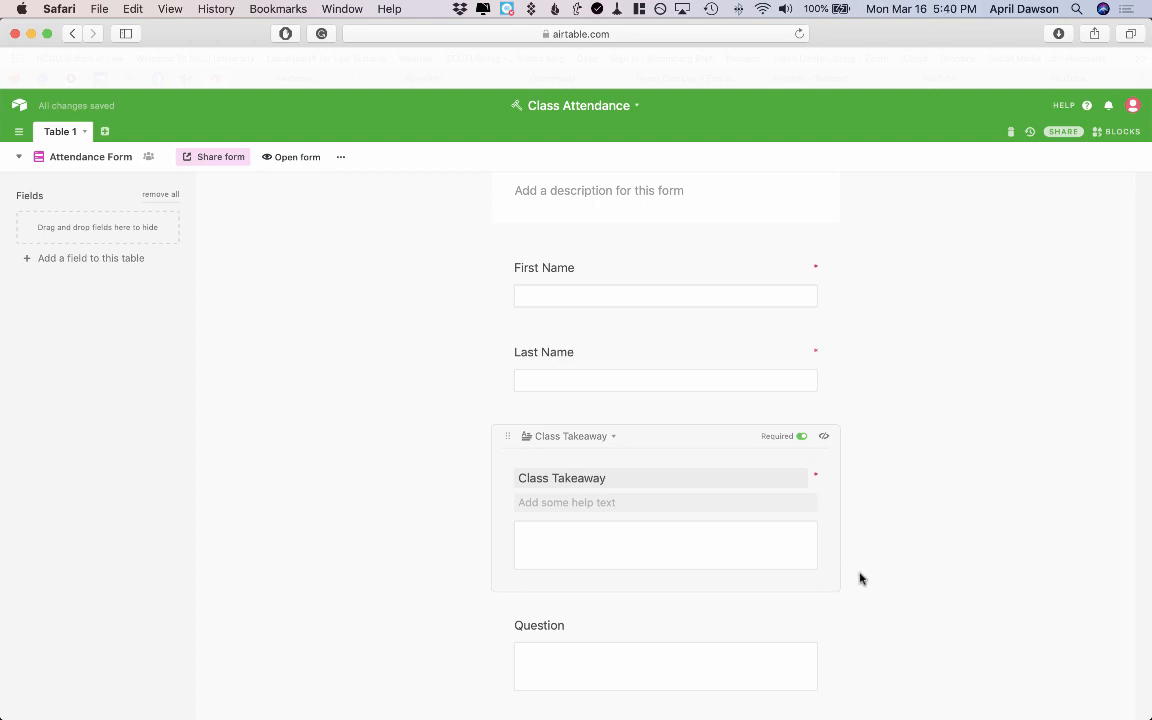
pyautogui.scroll(-5, 860, 579)
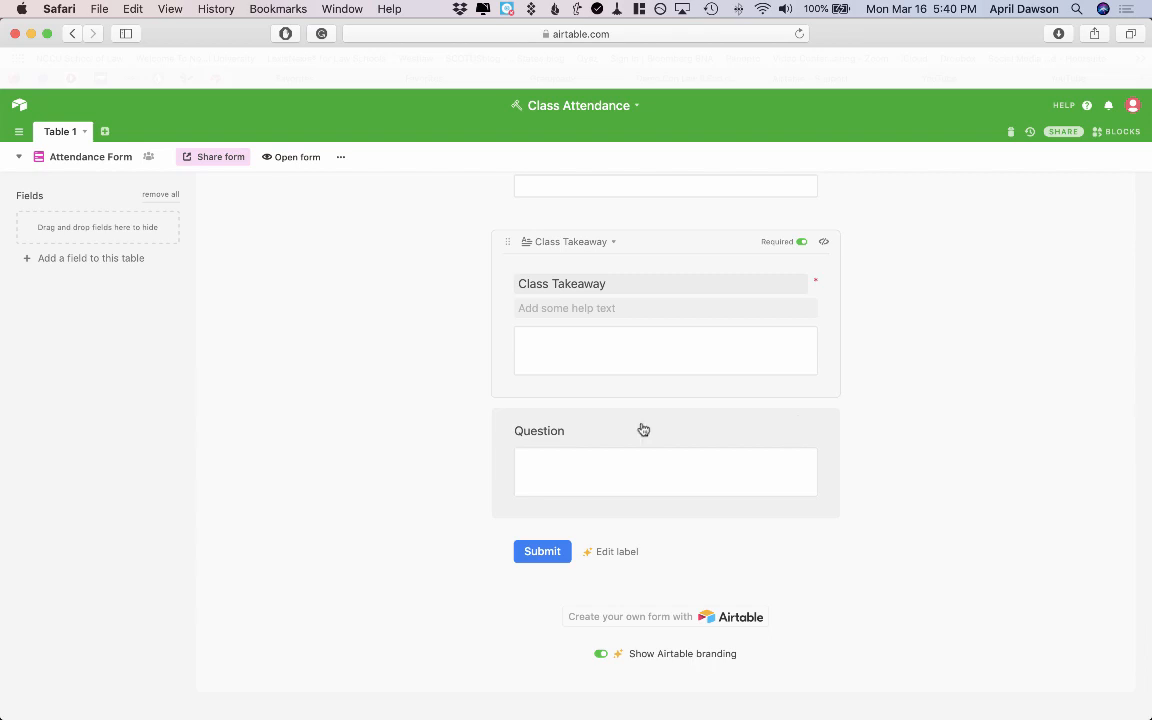
# Relabel the Question field 'Do you have any questions from class?'.
pyautogui.click(643, 430)
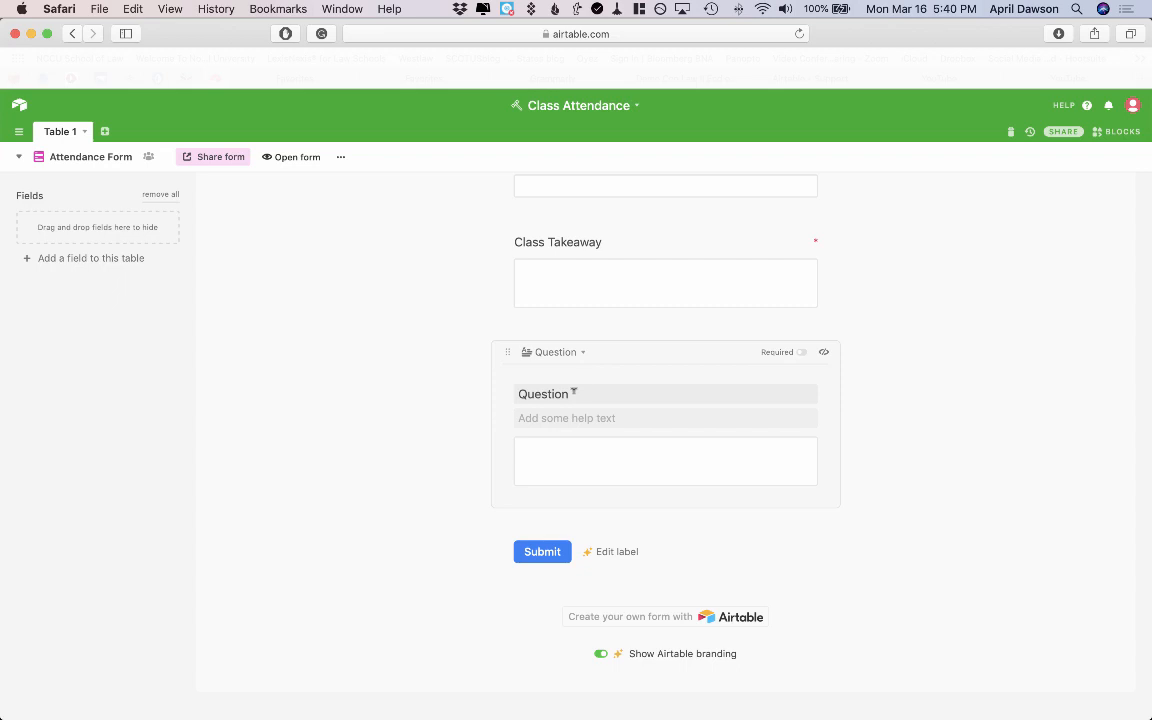
pyautogui.moveTo(573, 393); pyautogui.dragTo(517, 390)
pyautogui.write('Do you have any questions from class?')
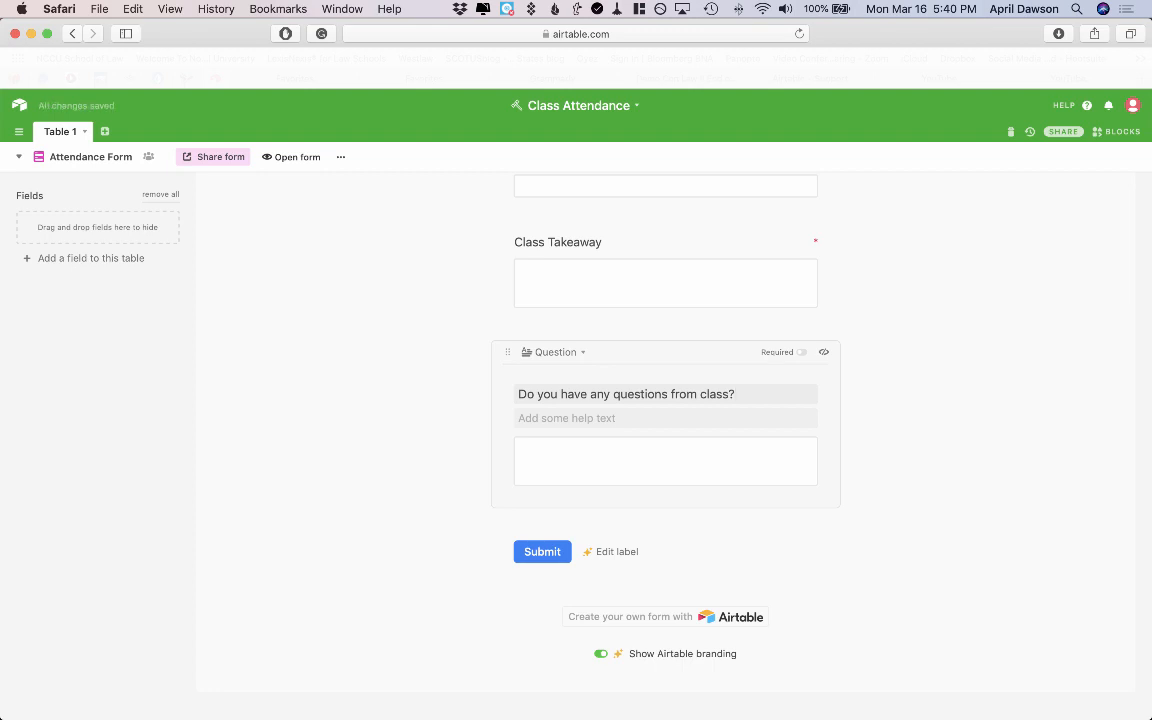
# Change the Class Takeaway label to 'Write one or two key takeaways you got from today's class.'.
pyautogui.click(411, 476)
pyautogui.scroll(3, 411, 476)
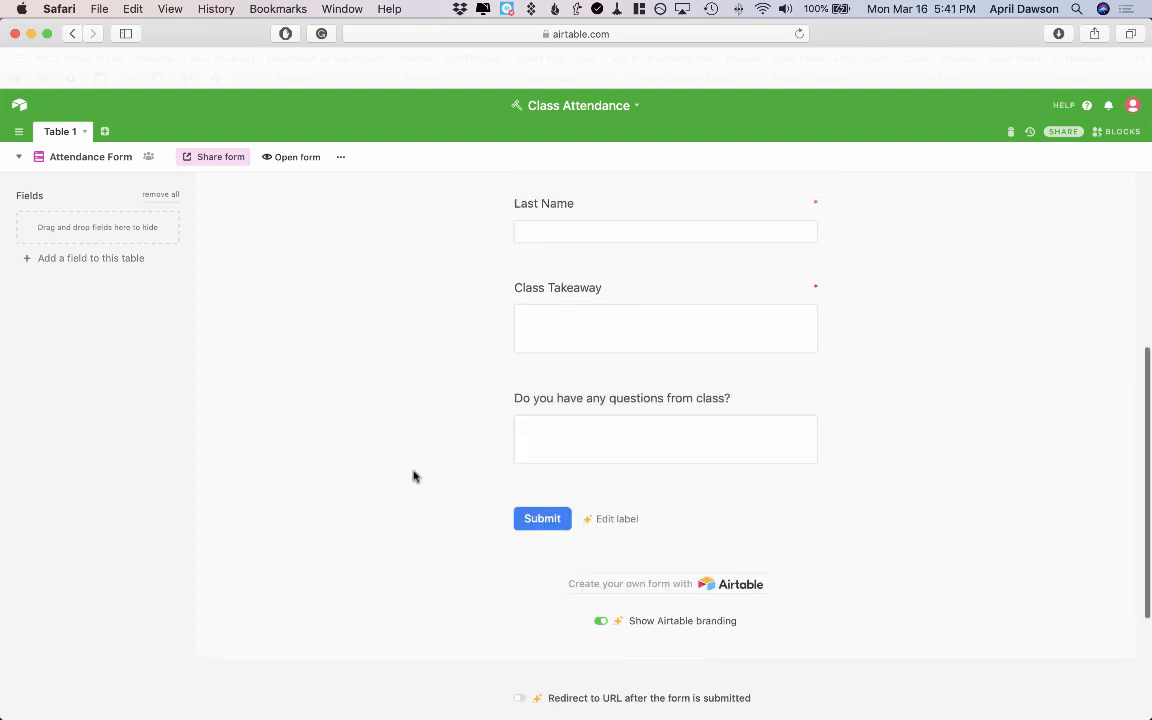
pyautogui.click(672, 378)
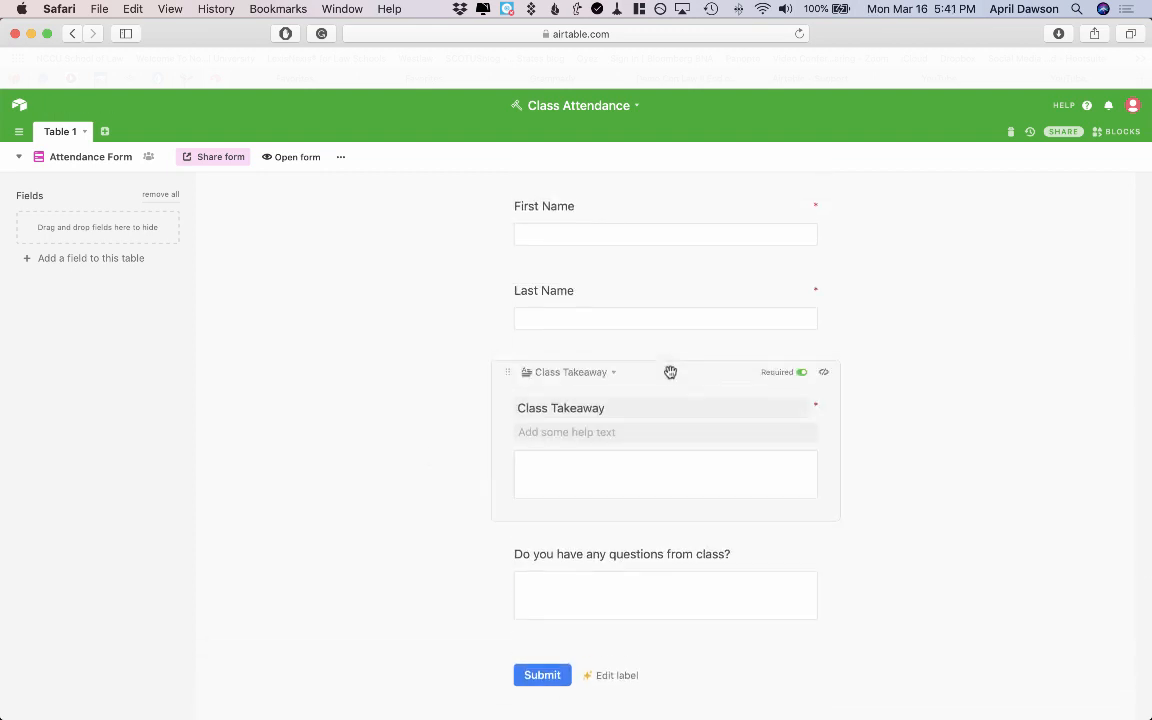
pyautogui.tripleClick(582, 416)
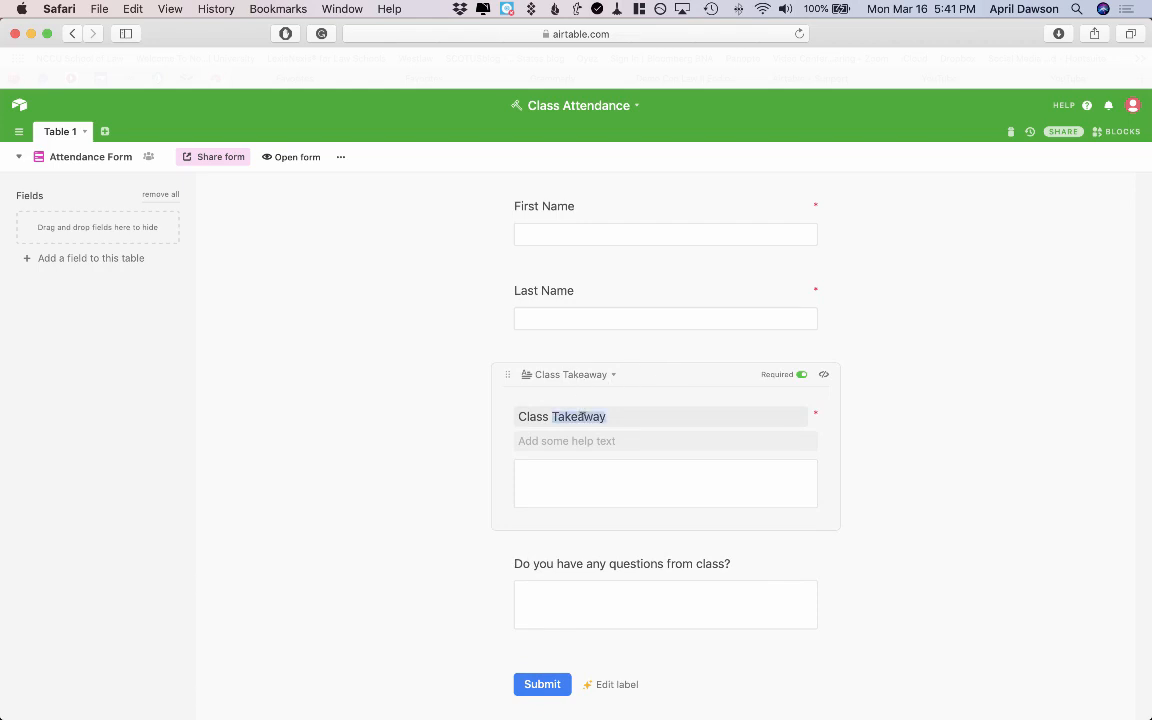
pyautogui.press('super+v')
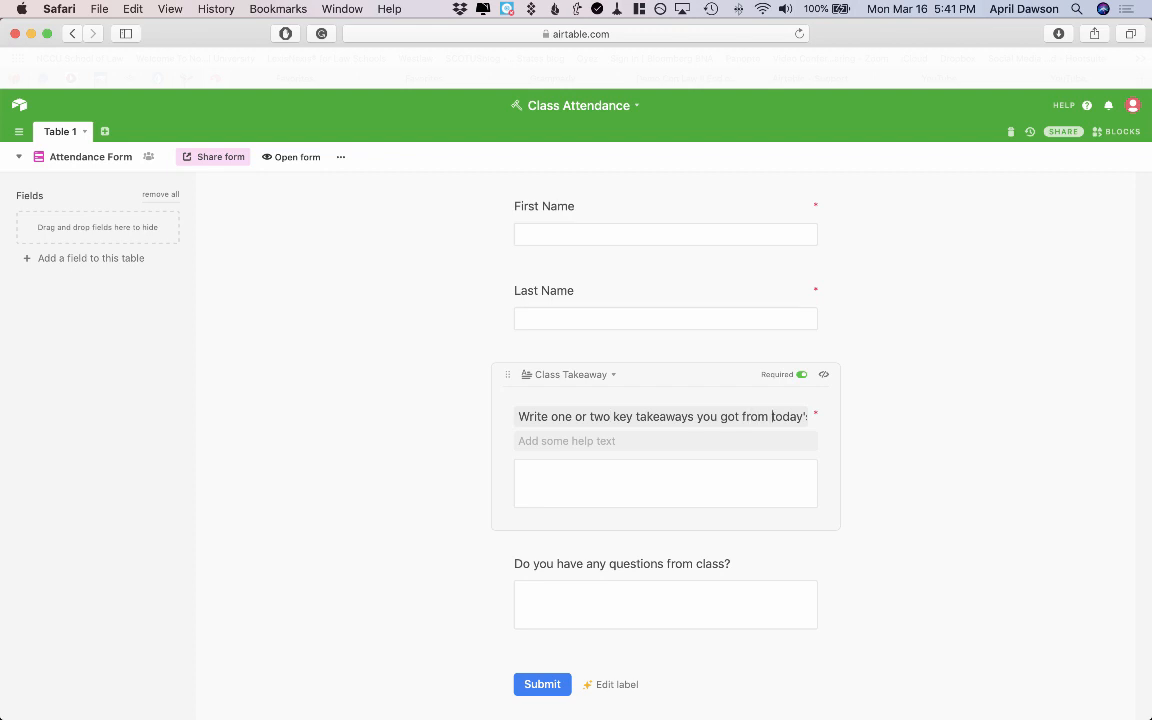
pyautogui.press('super+Right')
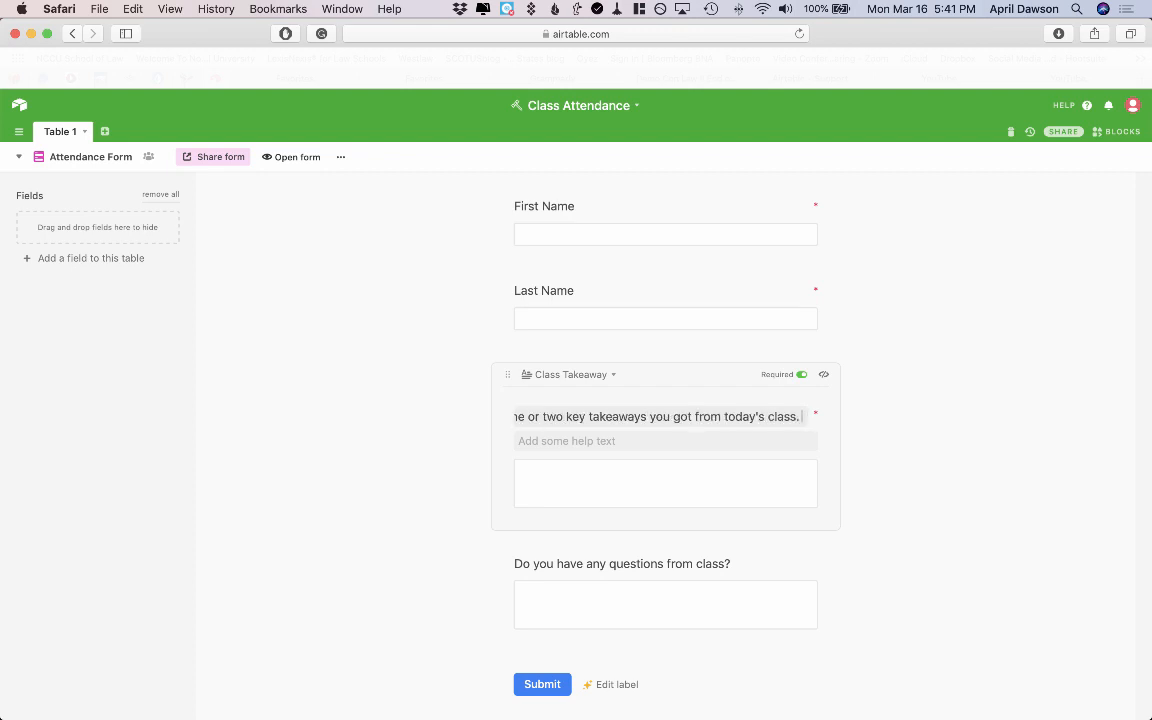
pyautogui.click(376, 522)
# Open the live Attendance Form in a new browser tab.
pyautogui.scroll(5, 376, 522)
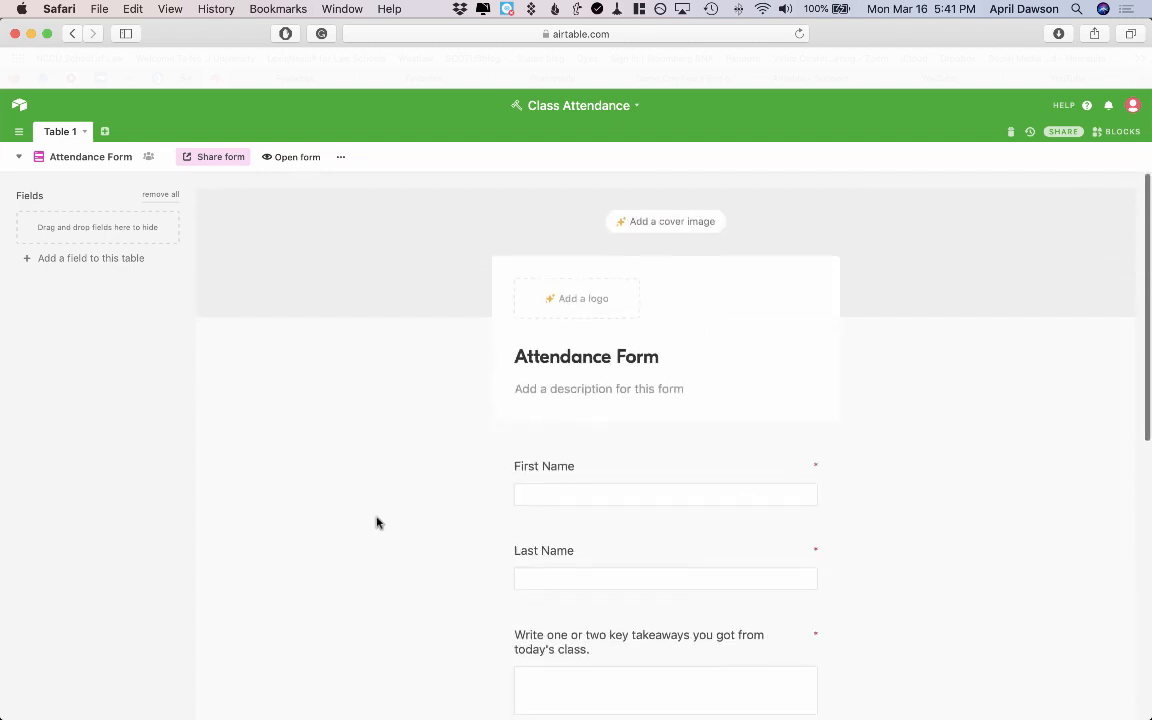
pyautogui.scroll(-3, 376, 522)
pyautogui.scroll(3, 376, 522)
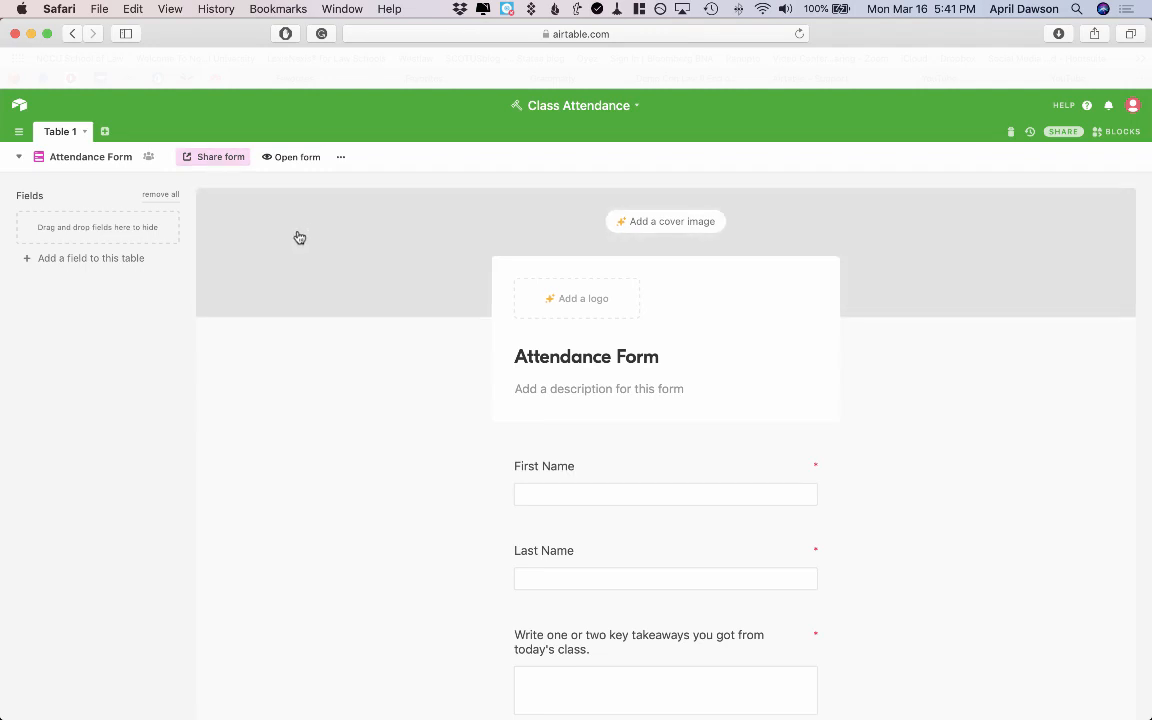
pyautogui.press('super+t')
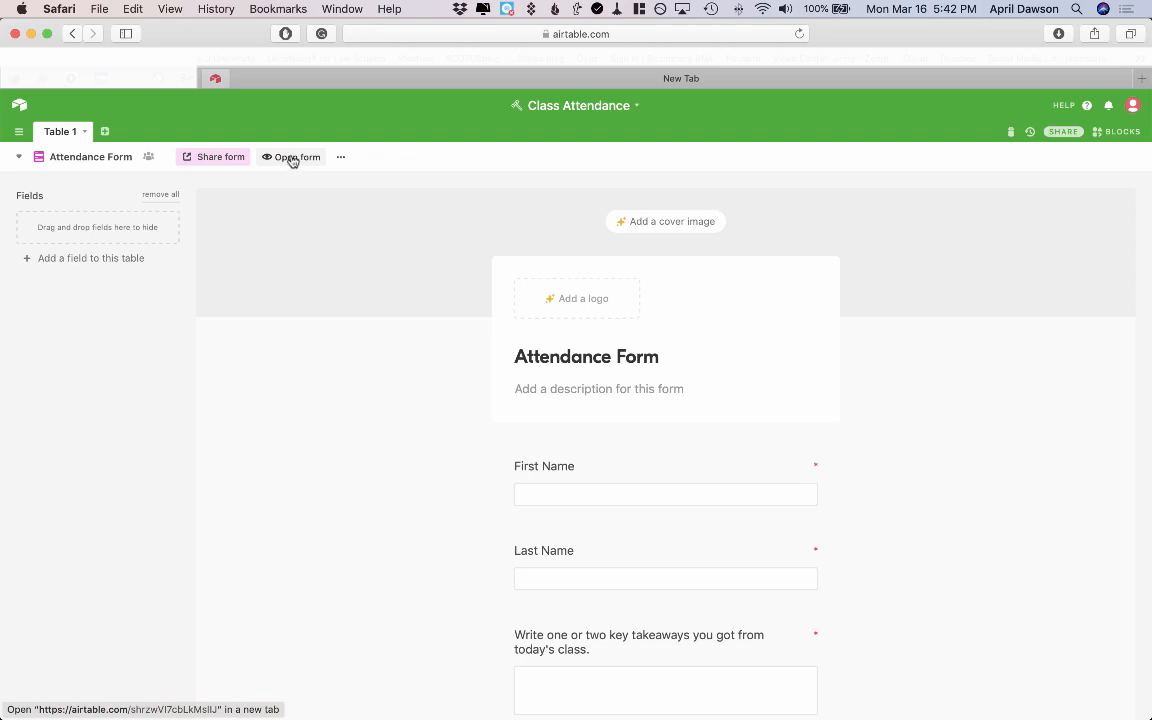
pyautogui.click(292, 158)
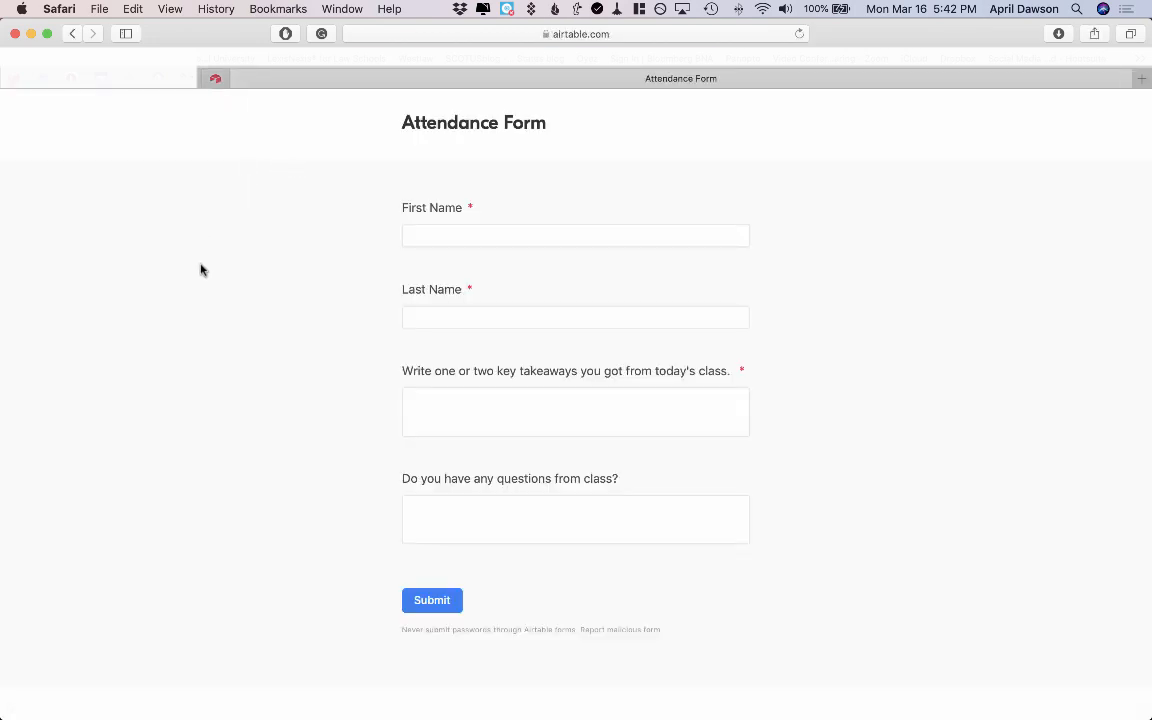
# Fill in a student's first and last name plus an EP Clause disparate-impact takeaway, then submit the form.
pyautogui.click(491, 235)
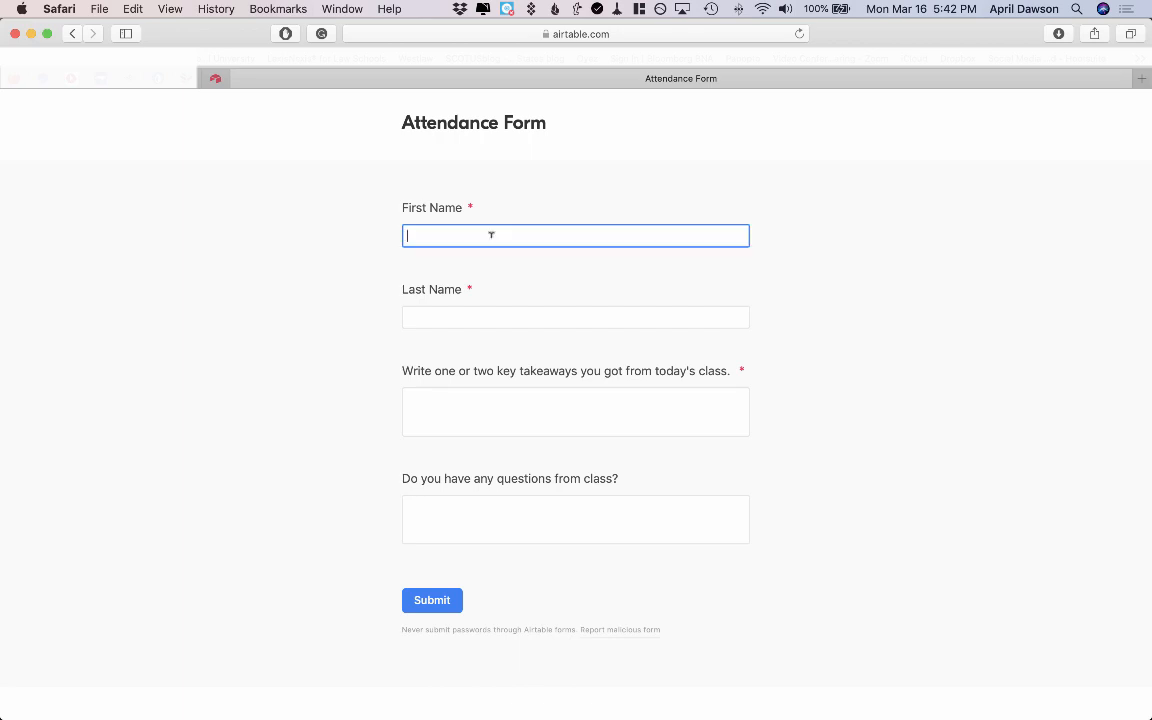
pyautogui.press('Tab')
pyautogui.press('Tab')
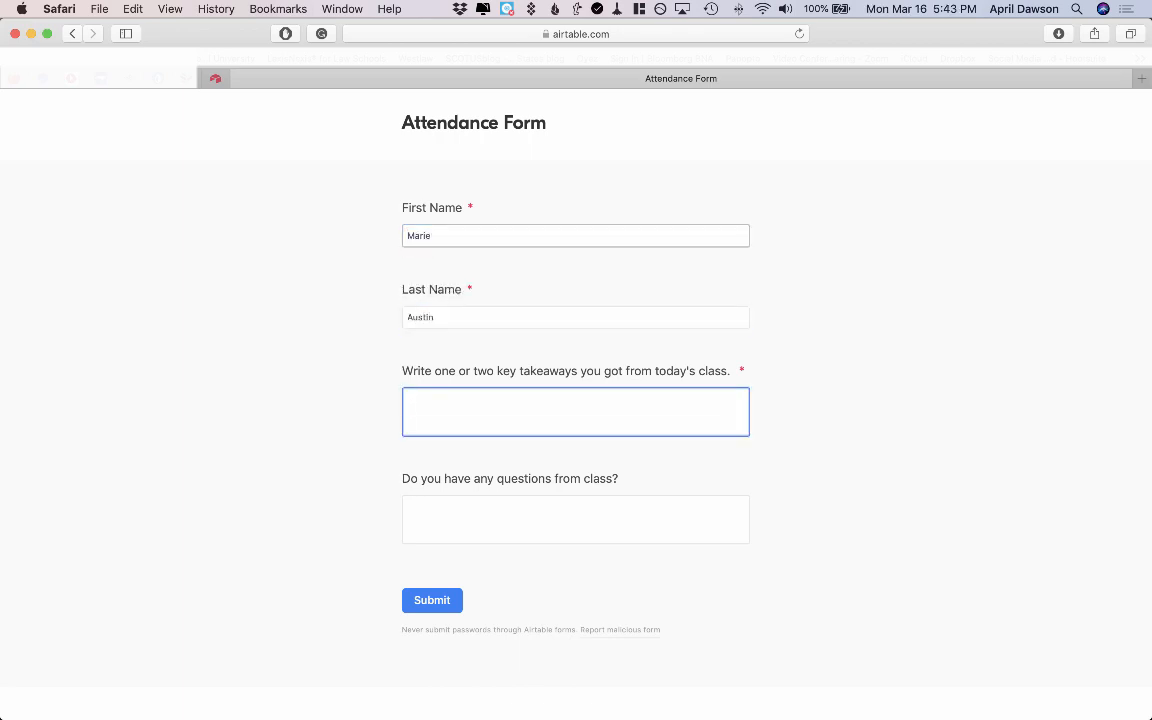
pyautogui.write('Disparate impact is not sufficient alone to bring a successful claim under the EP Clause')
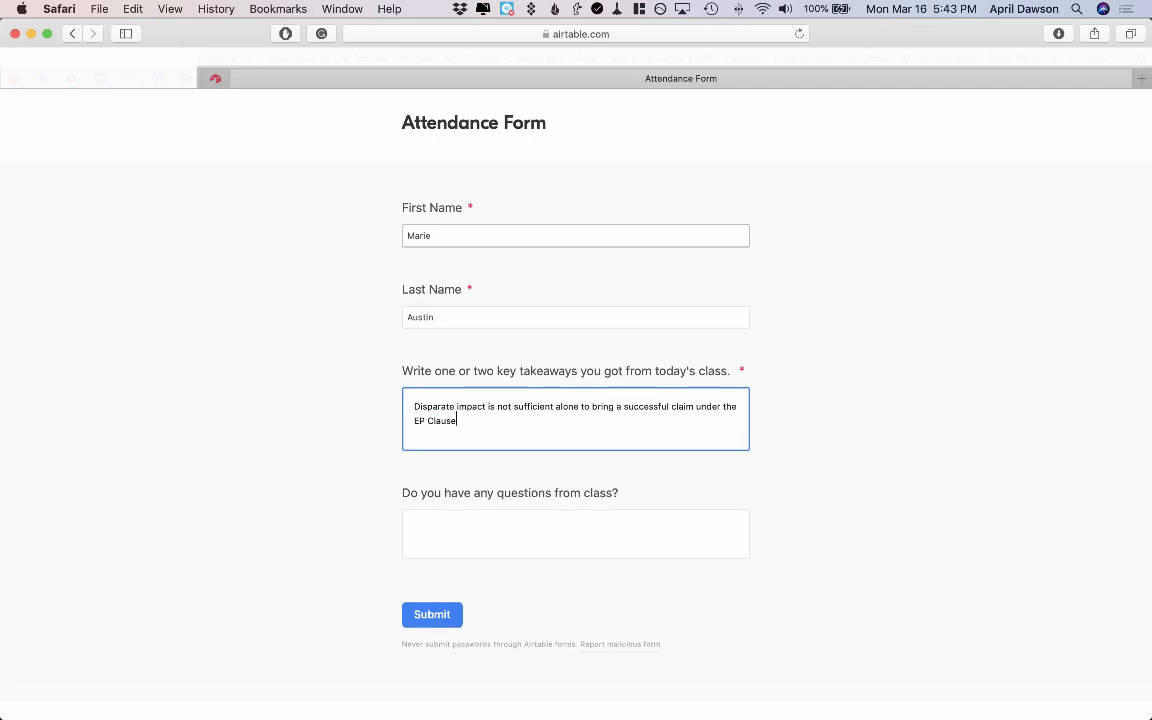
pyautogui.press('Tab')
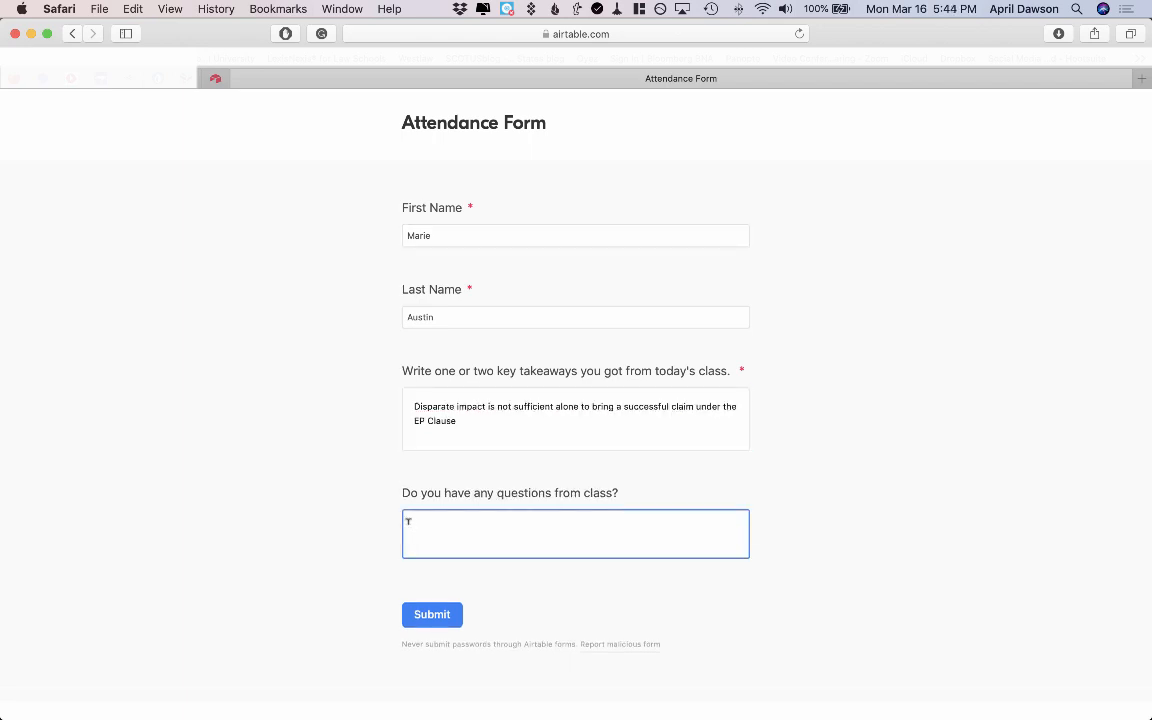
pyautogui.click(428, 616)
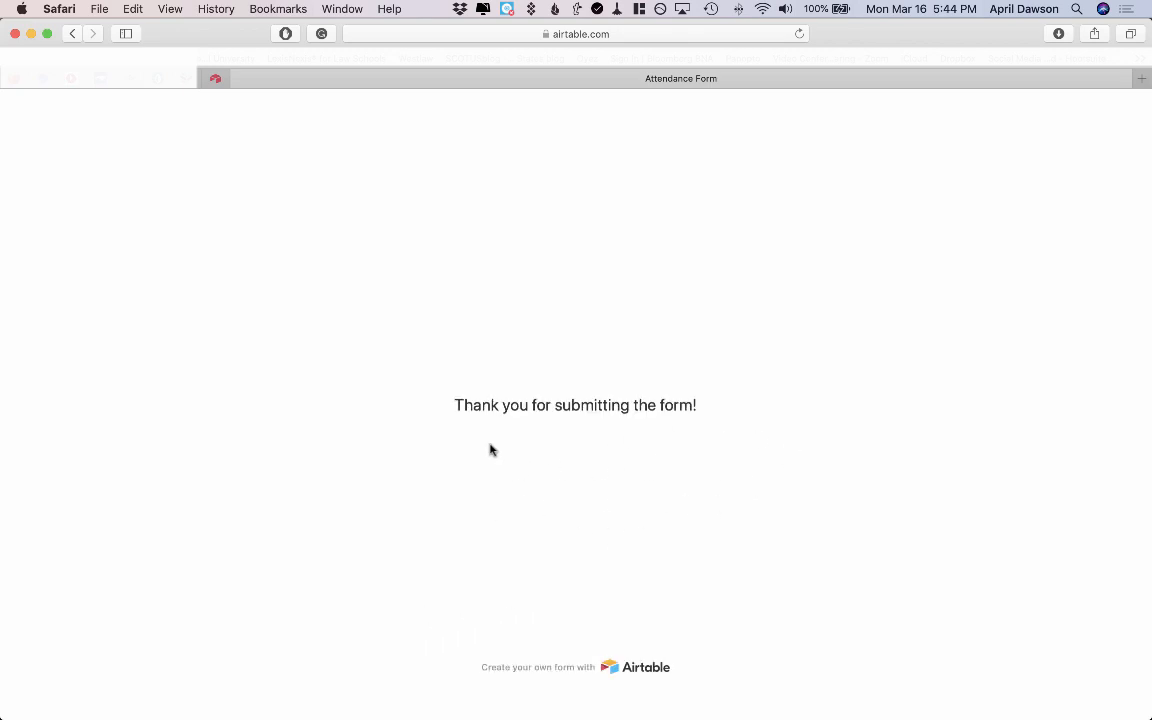
# Switch from the form editor back to the table's grid view of records.
pyautogui.click(217, 79)
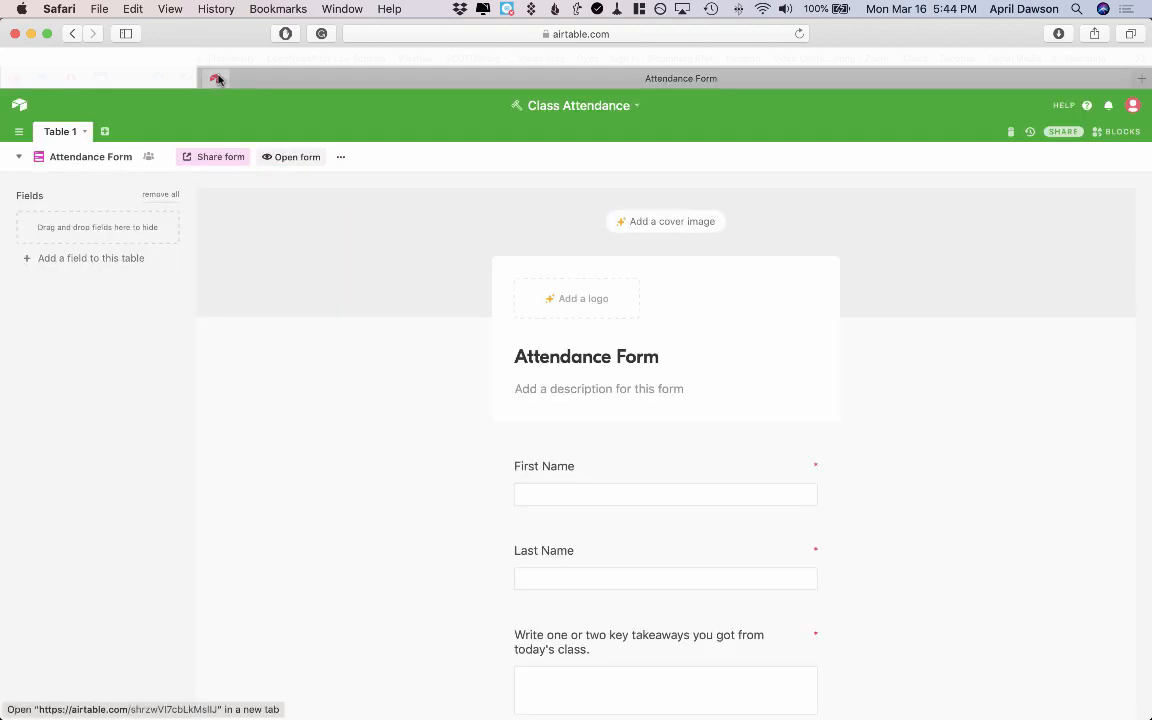
pyautogui.click(21, 158)
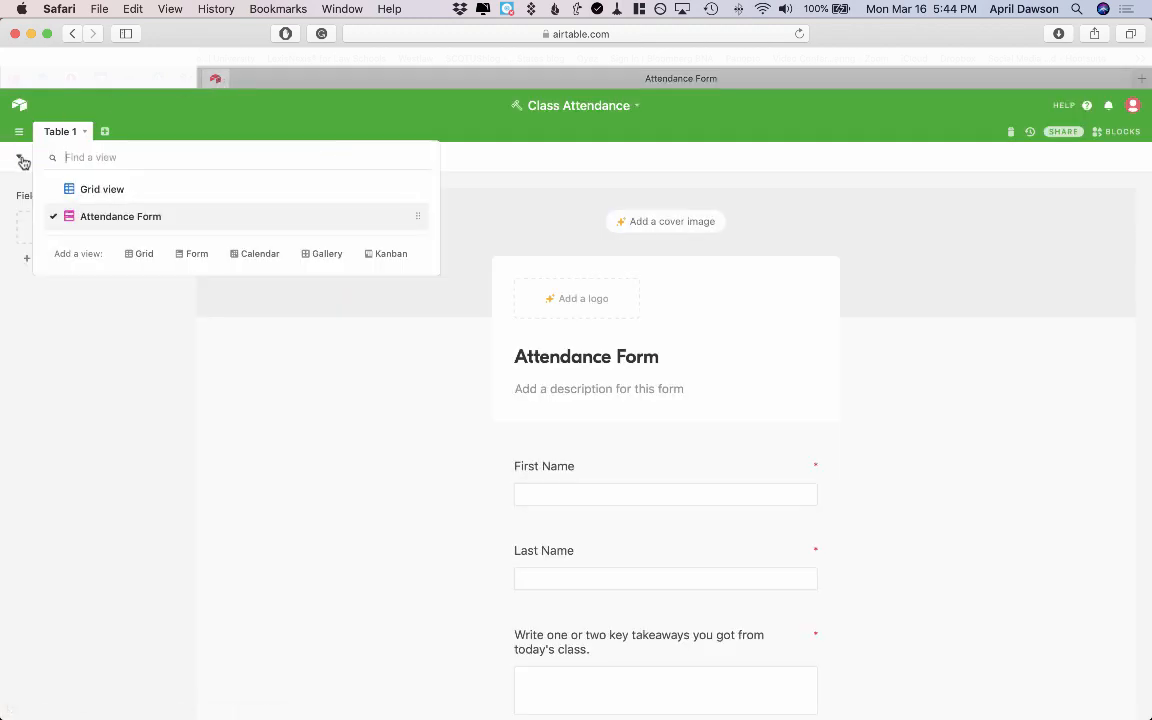
pyautogui.click(73, 194)
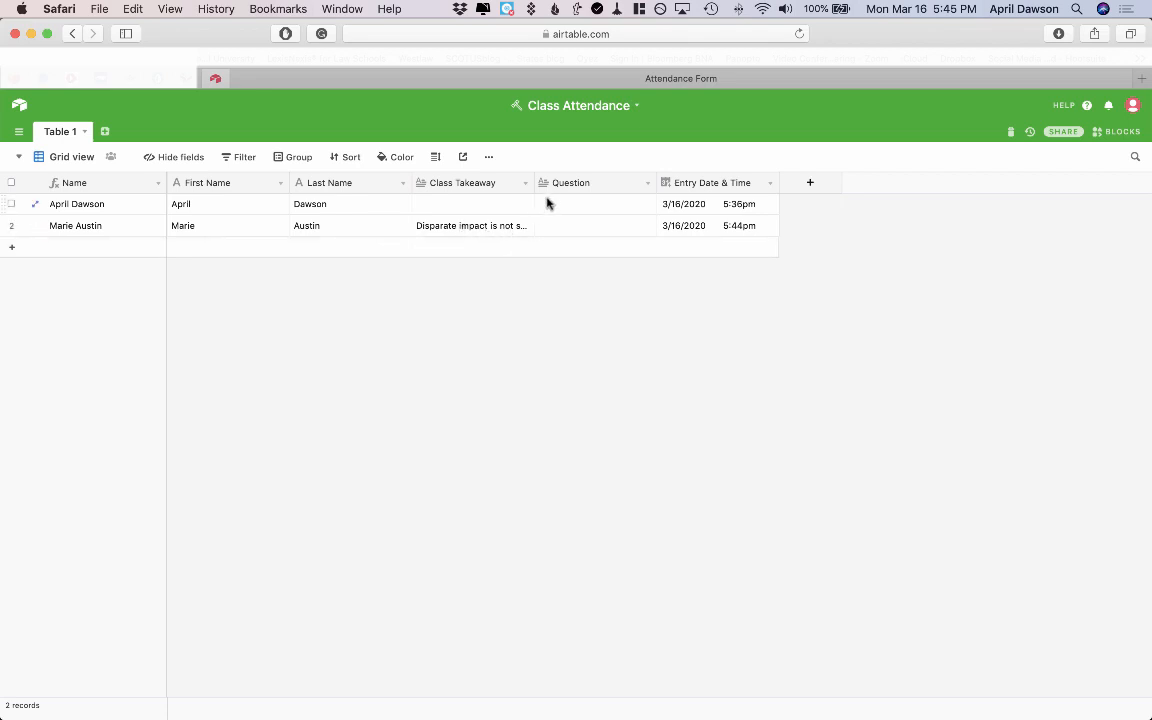
# Widen the Class Takeaway and Question columns and narrow Name, First Name and Last Name.
pyautogui.moveTo(535, 182); pyautogui.dragTo(731, 204)
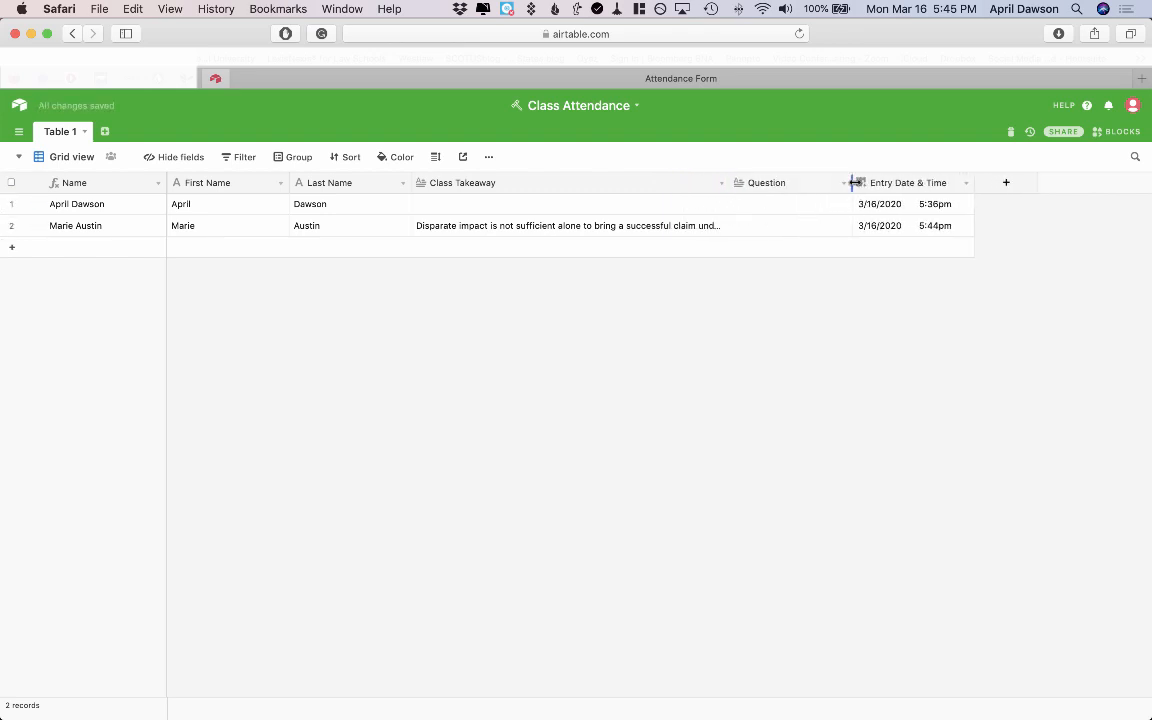
pyautogui.moveTo(852, 182); pyautogui.dragTo(1009, 201)
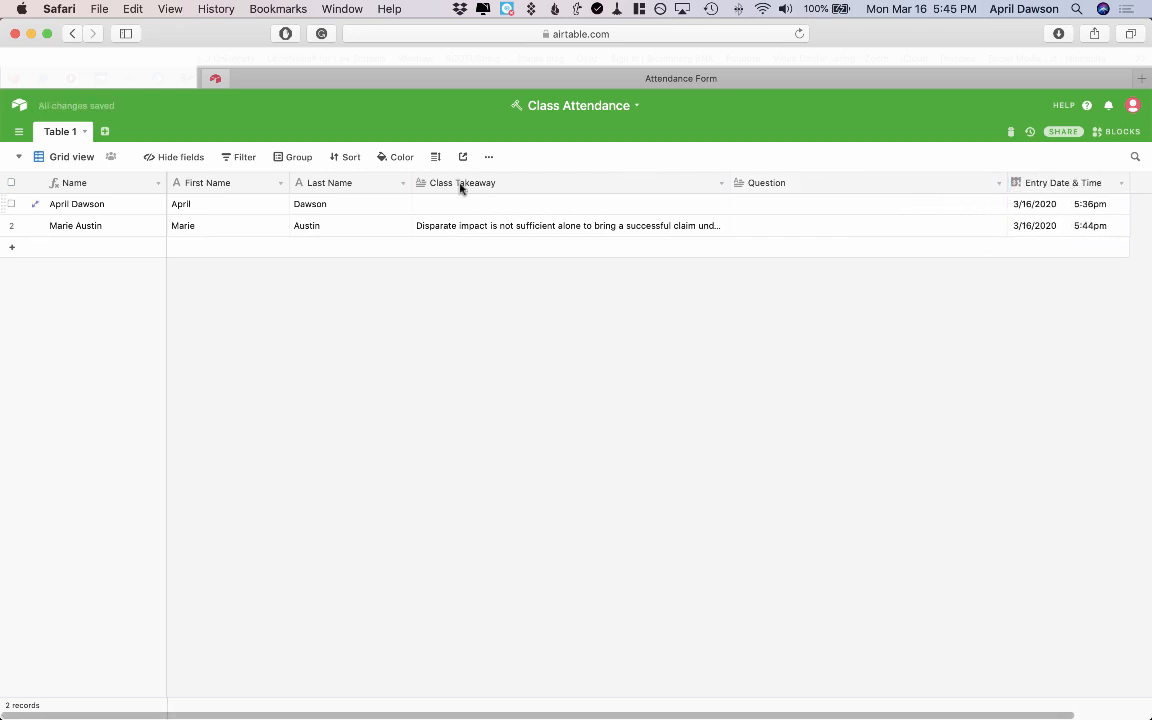
pyautogui.moveTo(411, 180); pyautogui.dragTo(370, 177)
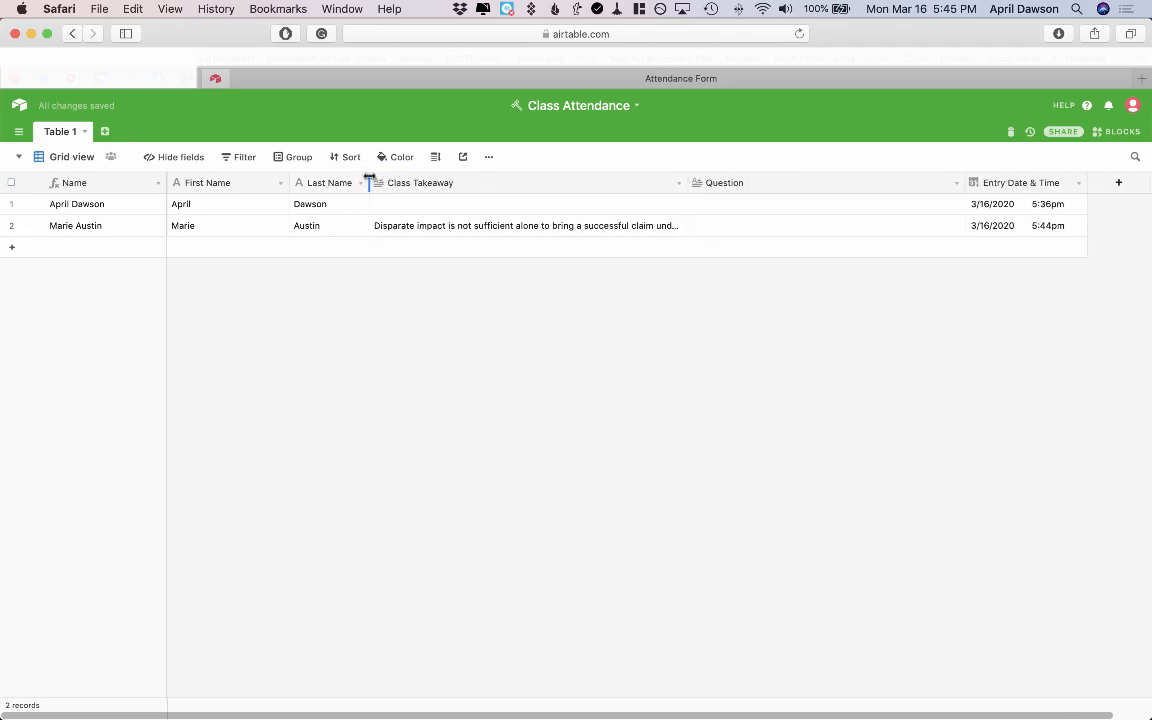
pyautogui.moveTo(287, 181); pyautogui.dragTo(246, 173)
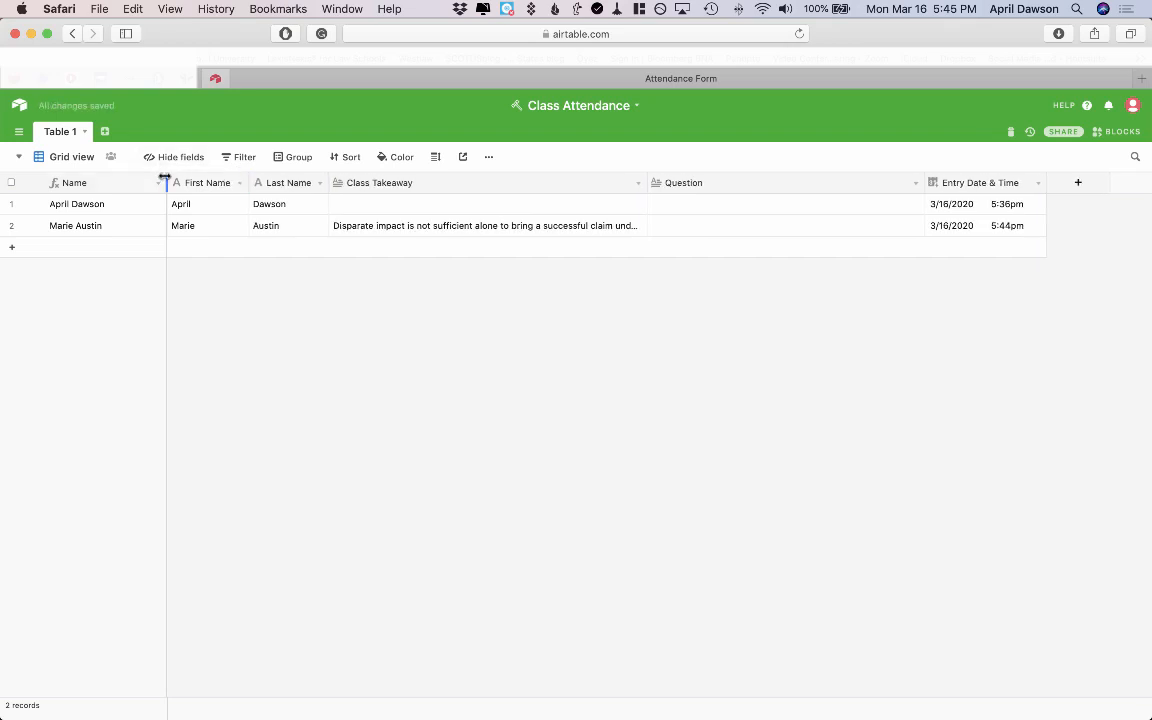
pyautogui.moveTo(165, 178); pyautogui.dragTo(148, 168)
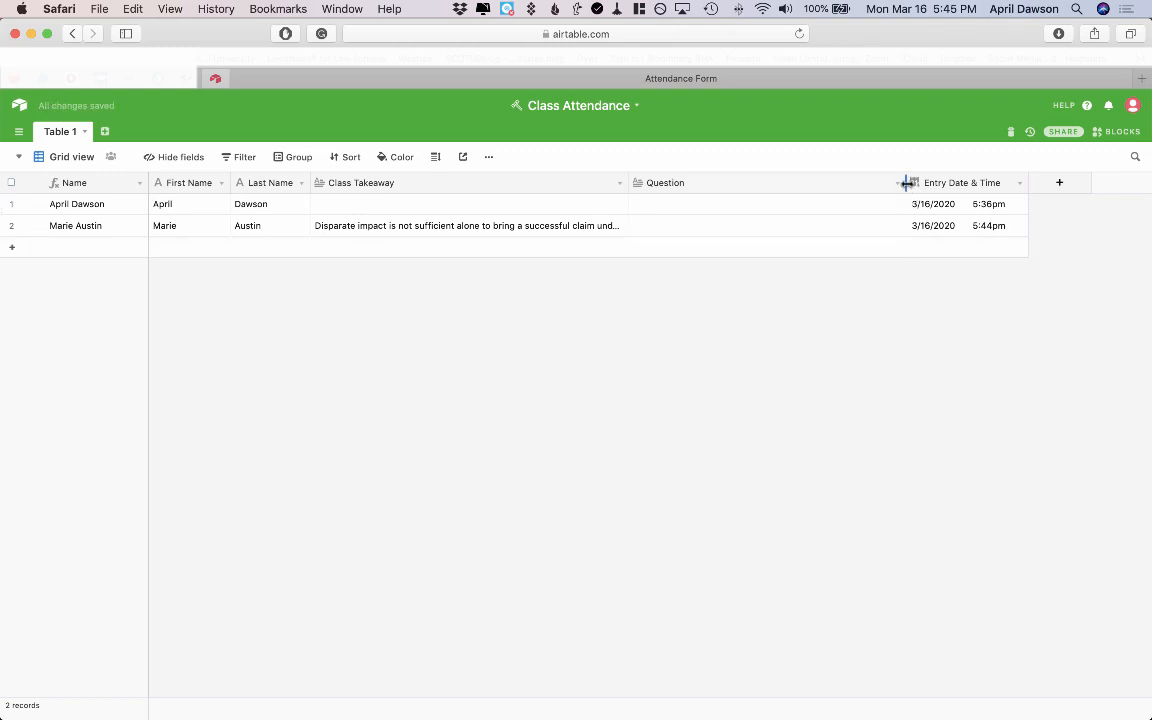
pyautogui.moveTo(907, 183); pyautogui.dragTo(977, 183)
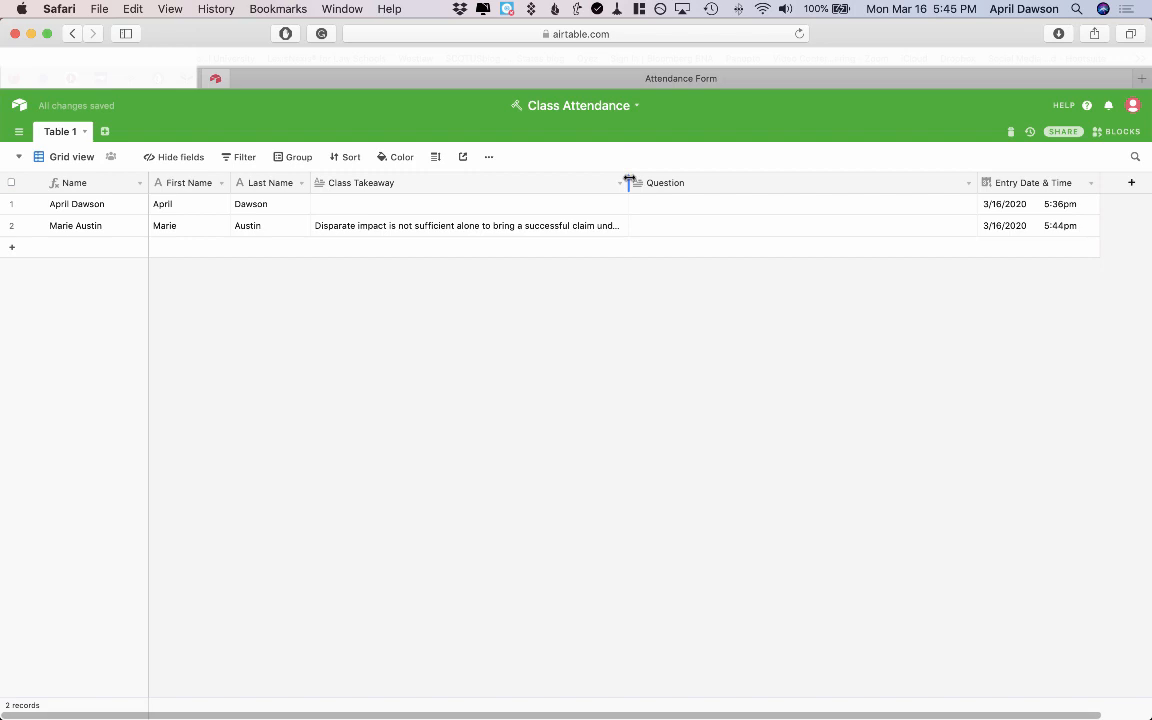
pyautogui.moveTo(630, 180); pyautogui.dragTo(682, 182)
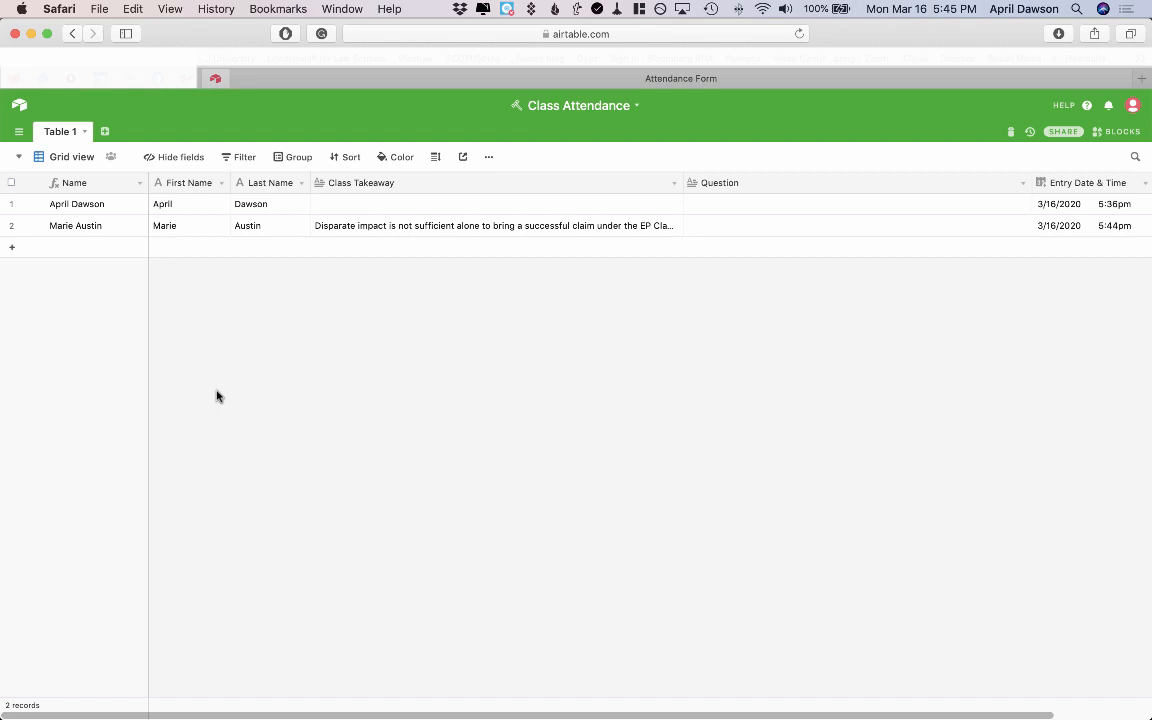
# Open the Attendance Form view and copy its private shareable form link.
pyautogui.click(18, 161)
pyautogui.click(88, 224)
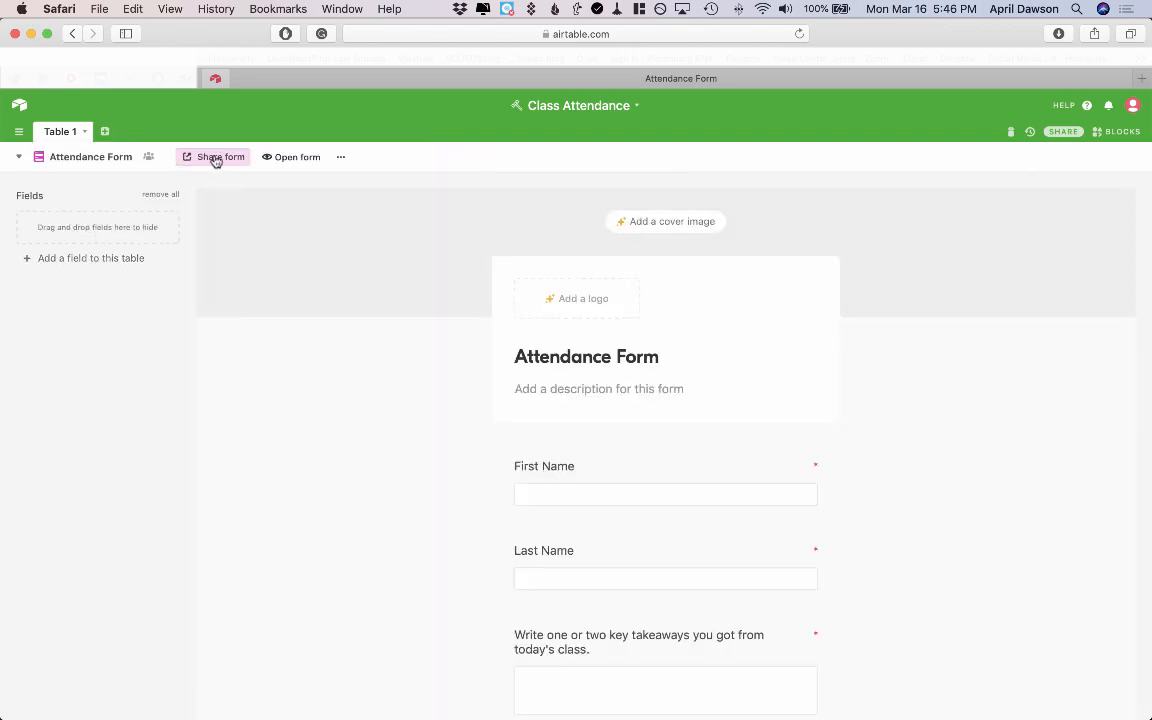
pyautogui.click(214, 158)
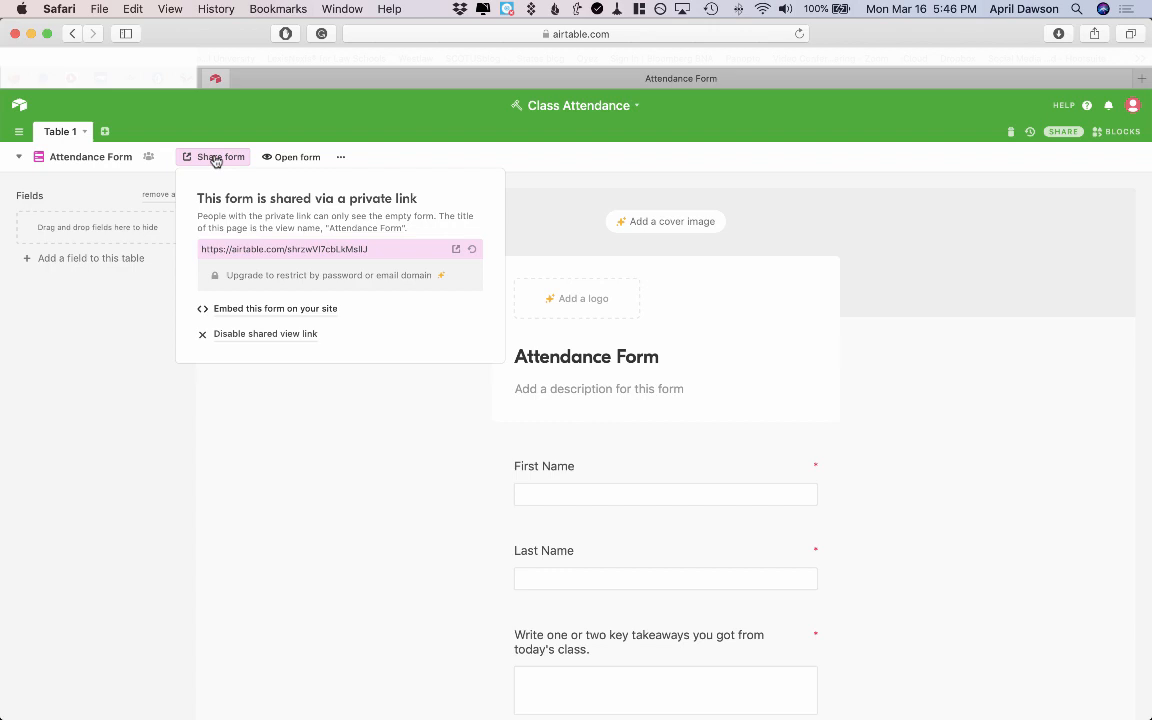
pyautogui.click(320, 252)
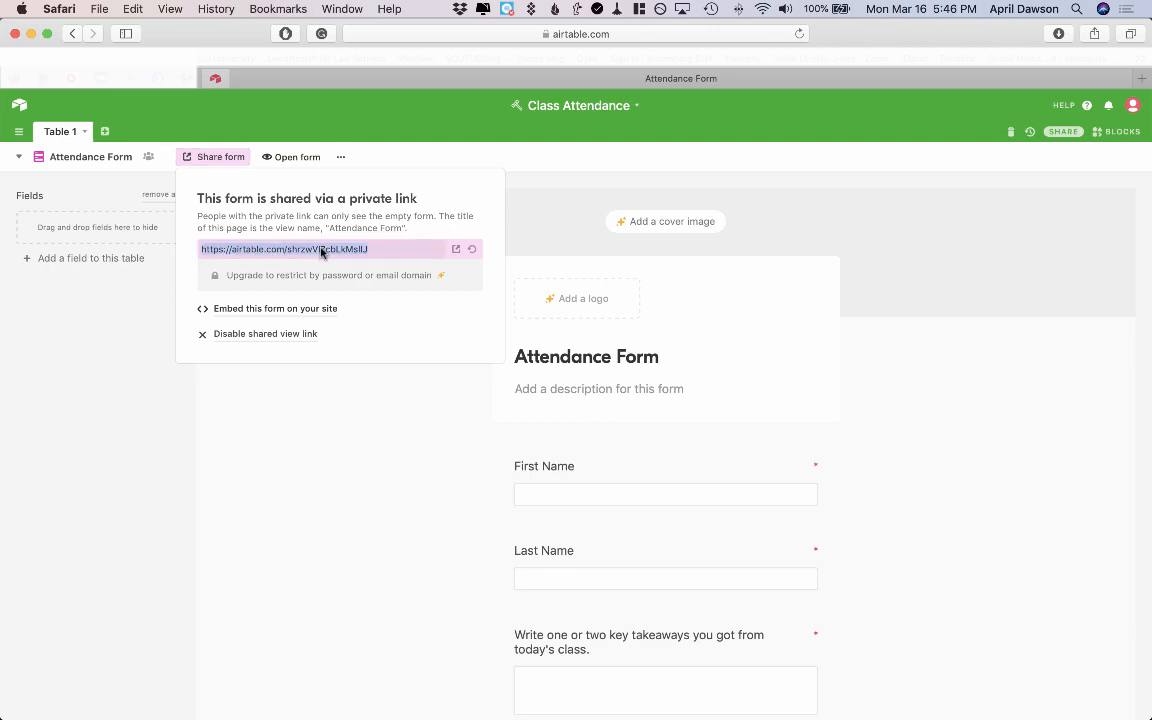
pyautogui.press('super+c')
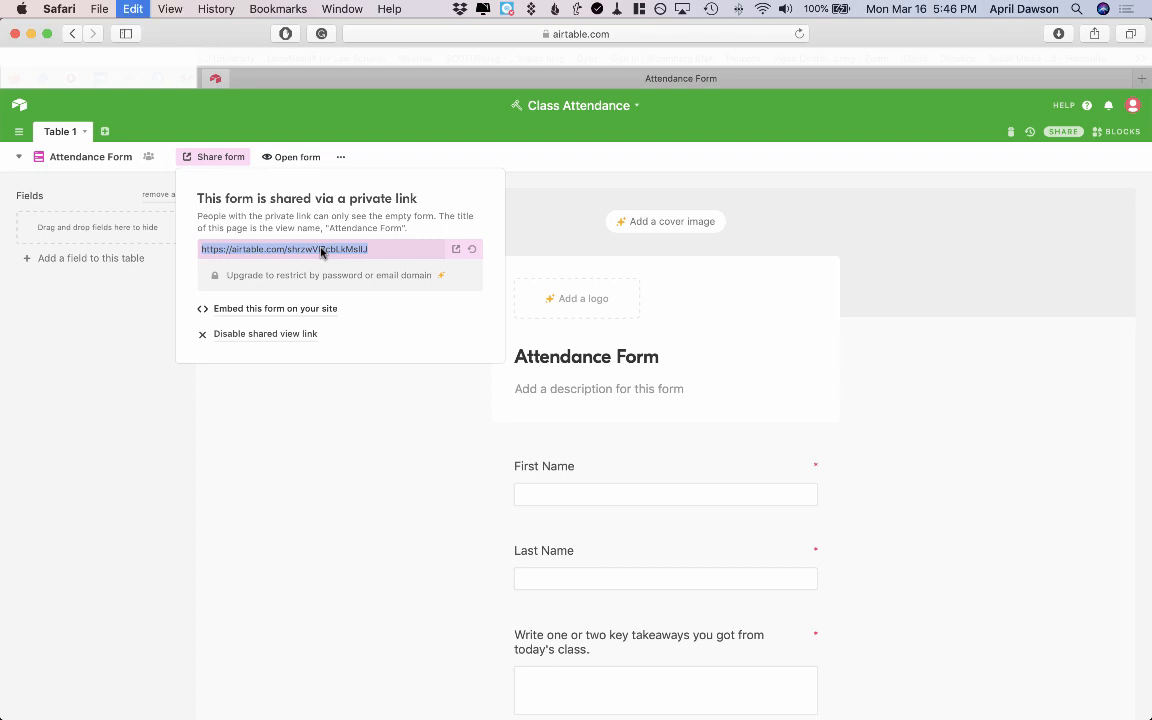
pyautogui.click(303, 419)
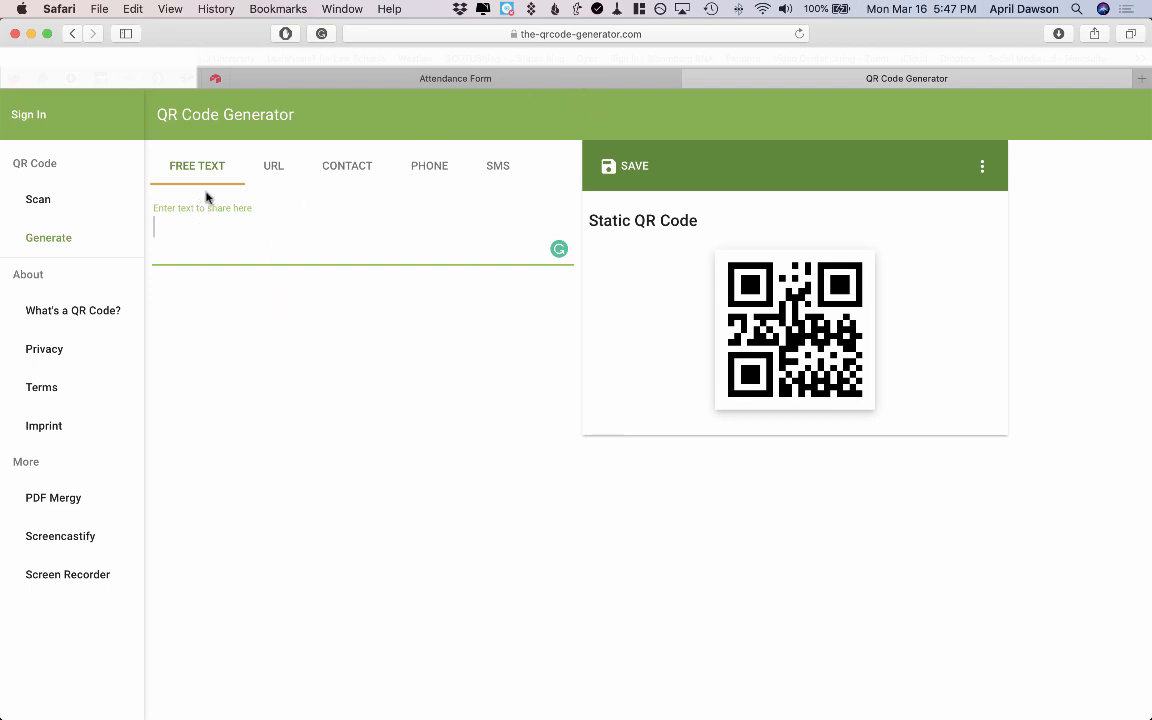
# Make a URL QR code from the pasted form link and save it as 'Class Attendance QR Code' PNG.
pyautogui.click(272, 168)
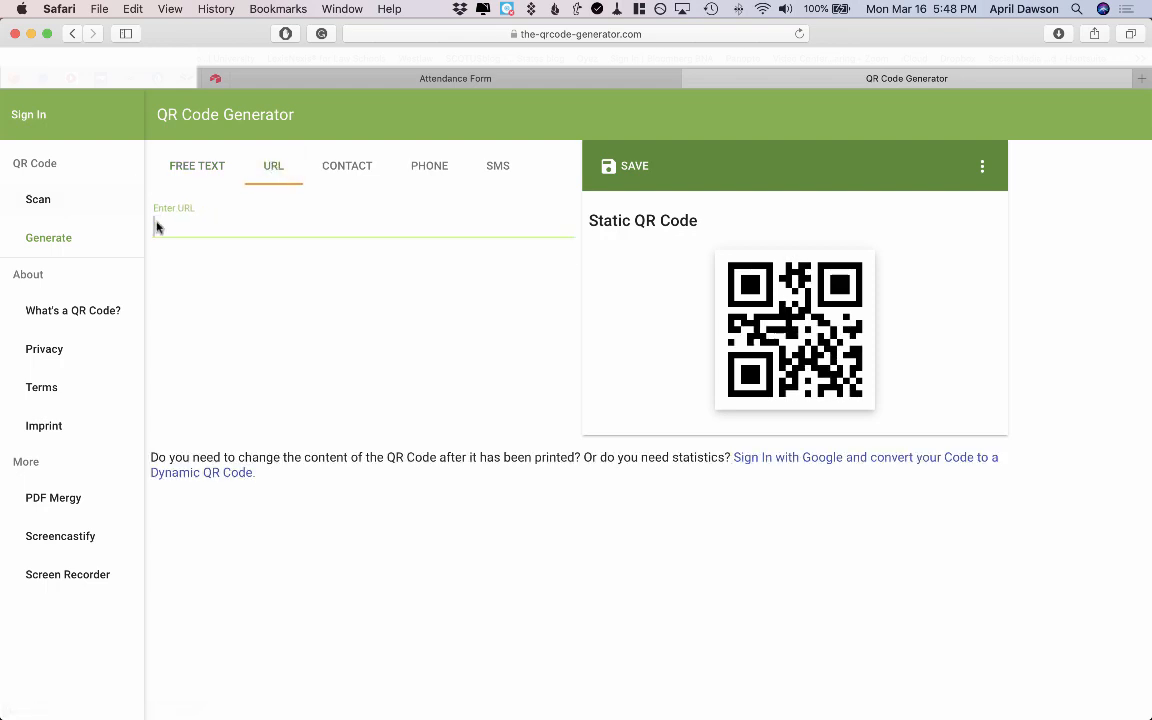
pyautogui.press('super+v')
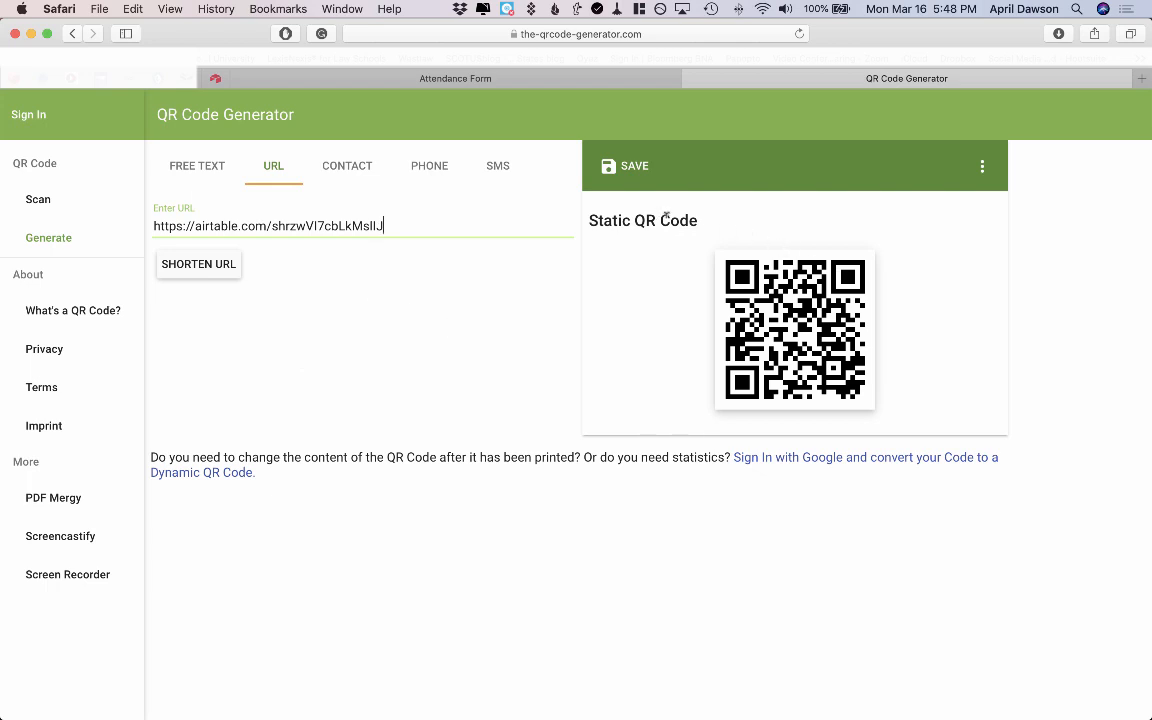
pyautogui.click(628, 168)
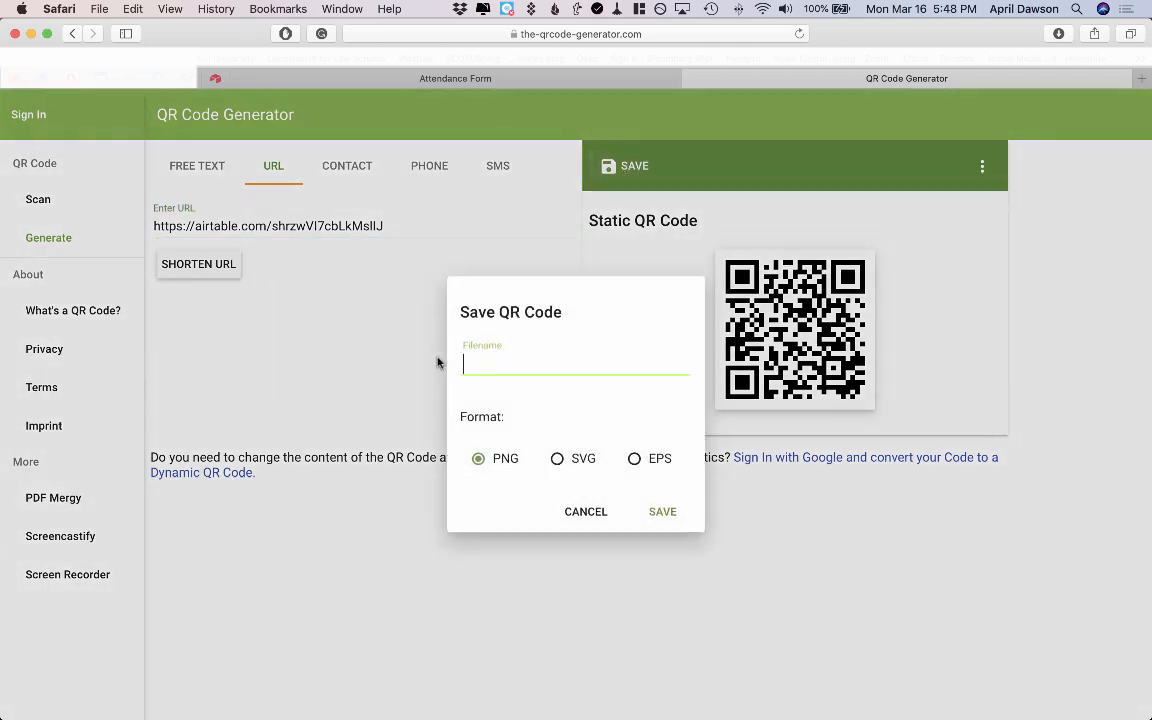
pyautogui.write('Attendance')
pyautogui.press('super+Left')
pyautogui.write('Class')
pyautogui.press('super+Right')
pyautogui.write('QR Code')
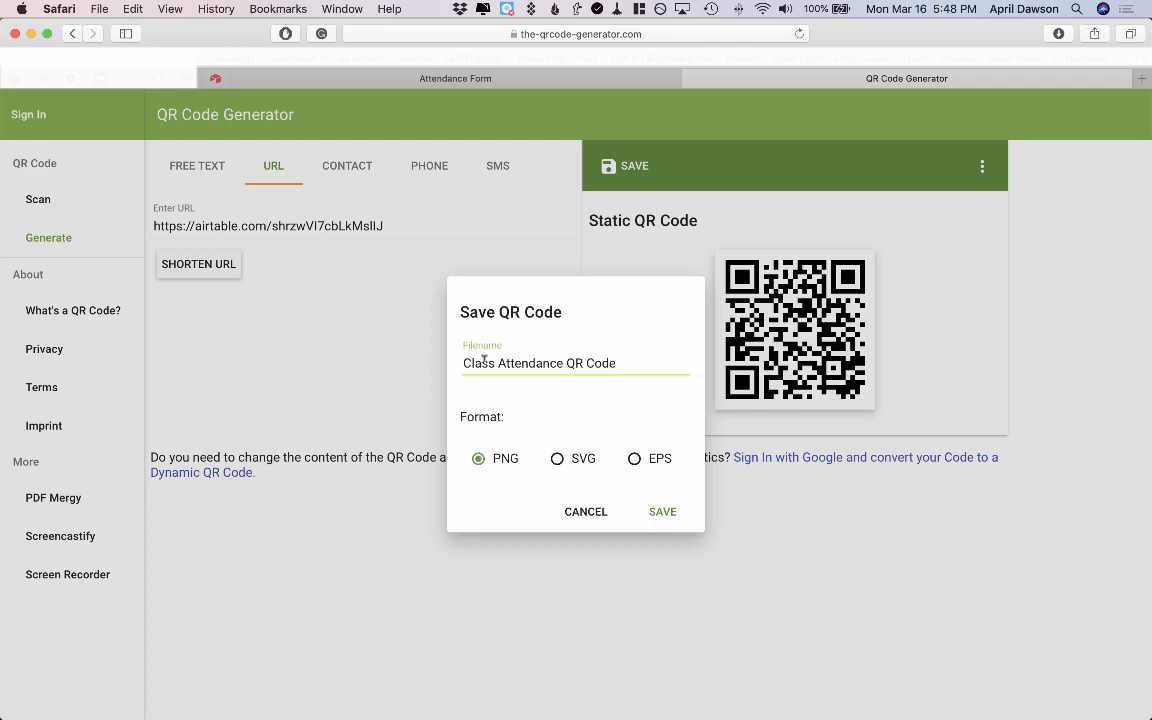
pyautogui.click(663, 512)
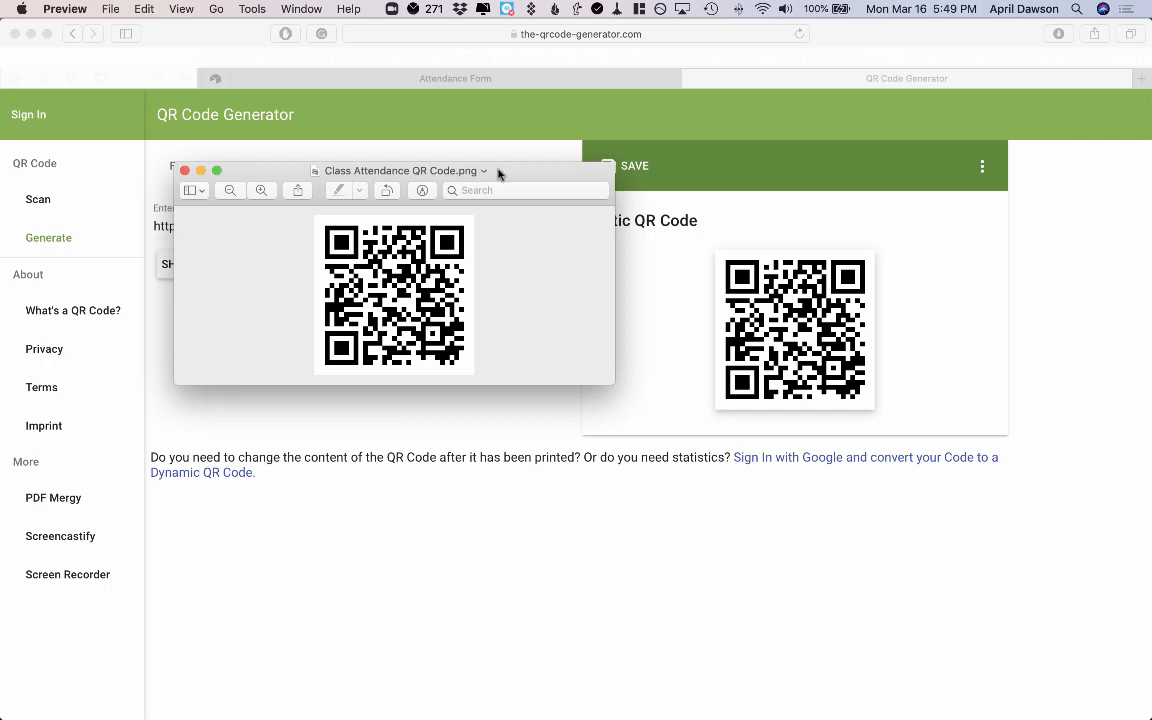
# View Class Attendance QR Code.png maximised in Preview, then close it.
pyautogui.doubleClick(498, 174)
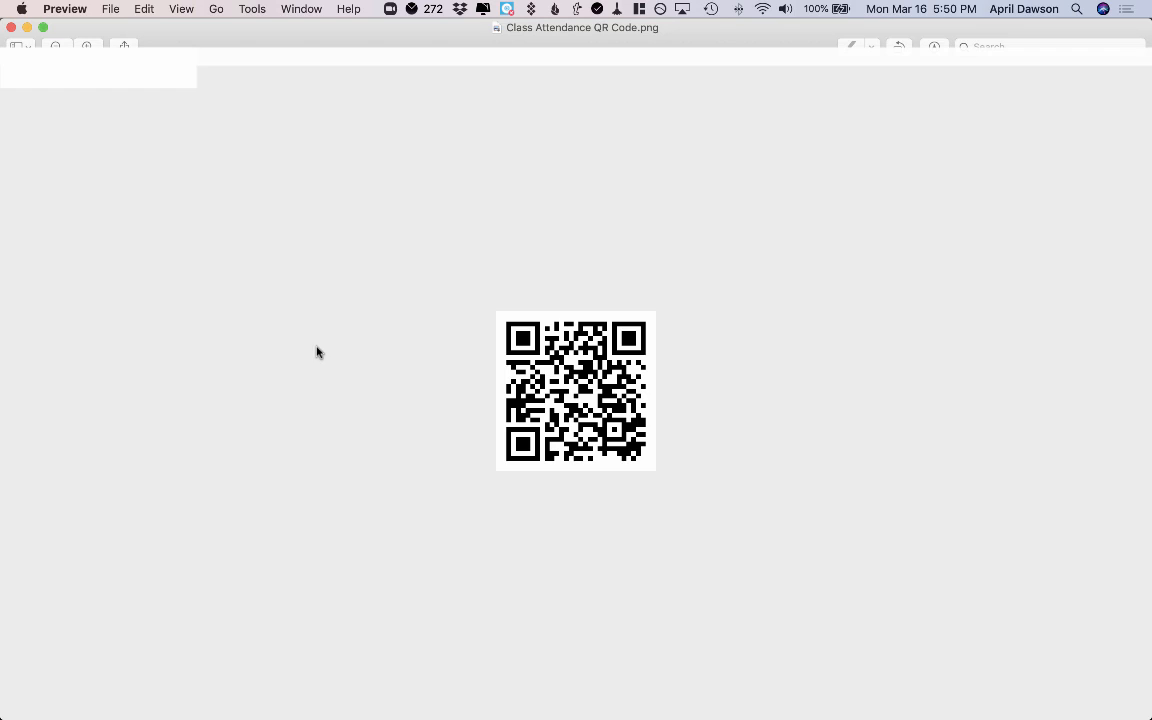
pyautogui.click(11, 28)
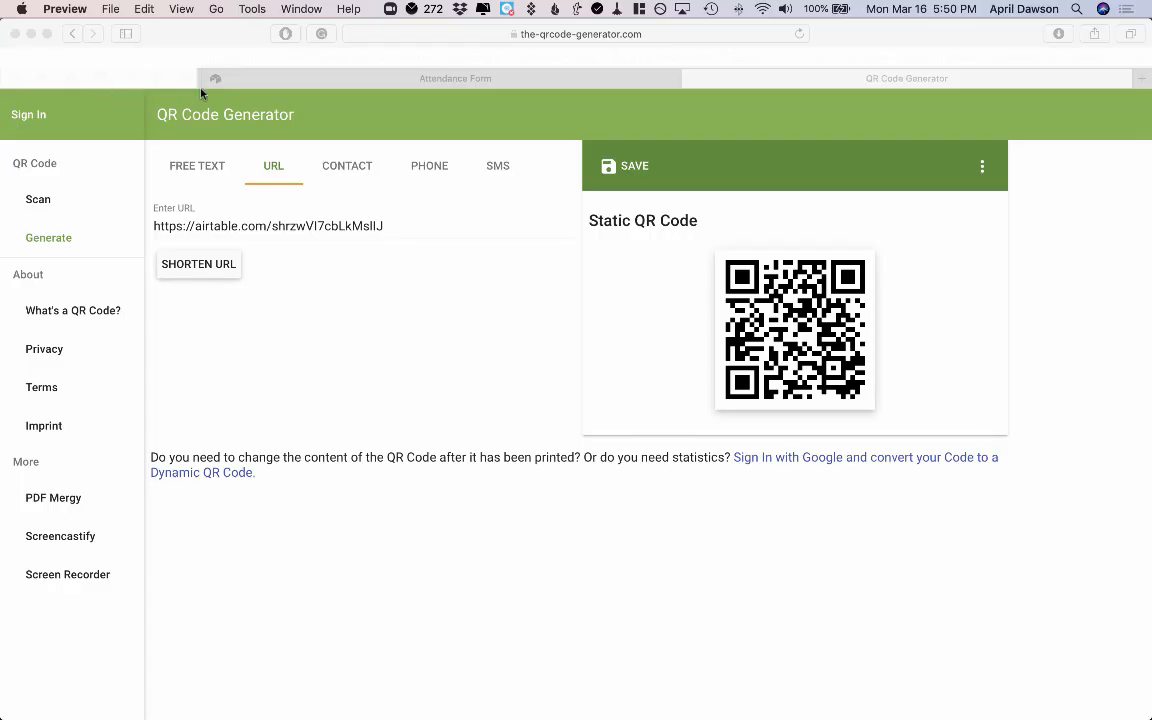
# Retitle the form 'Demo Class Attendance Form' and add a 'Courtesy of' description naming its creator.
pyautogui.click(216, 79)
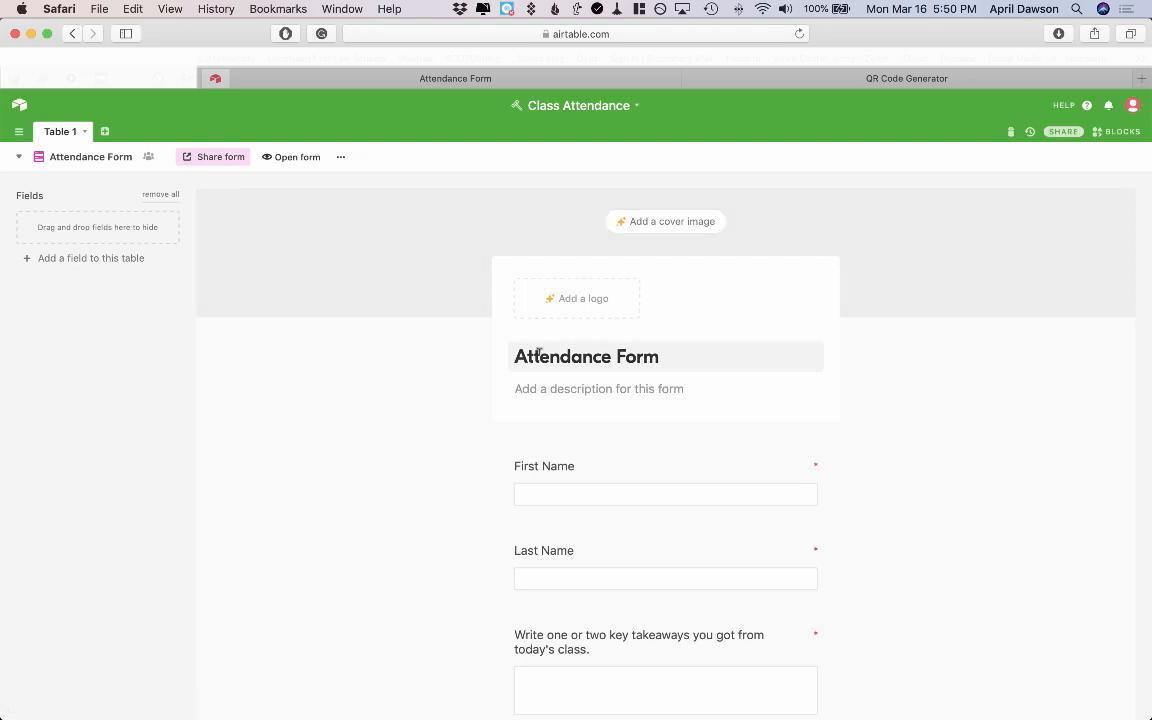
pyautogui.click(516, 356)
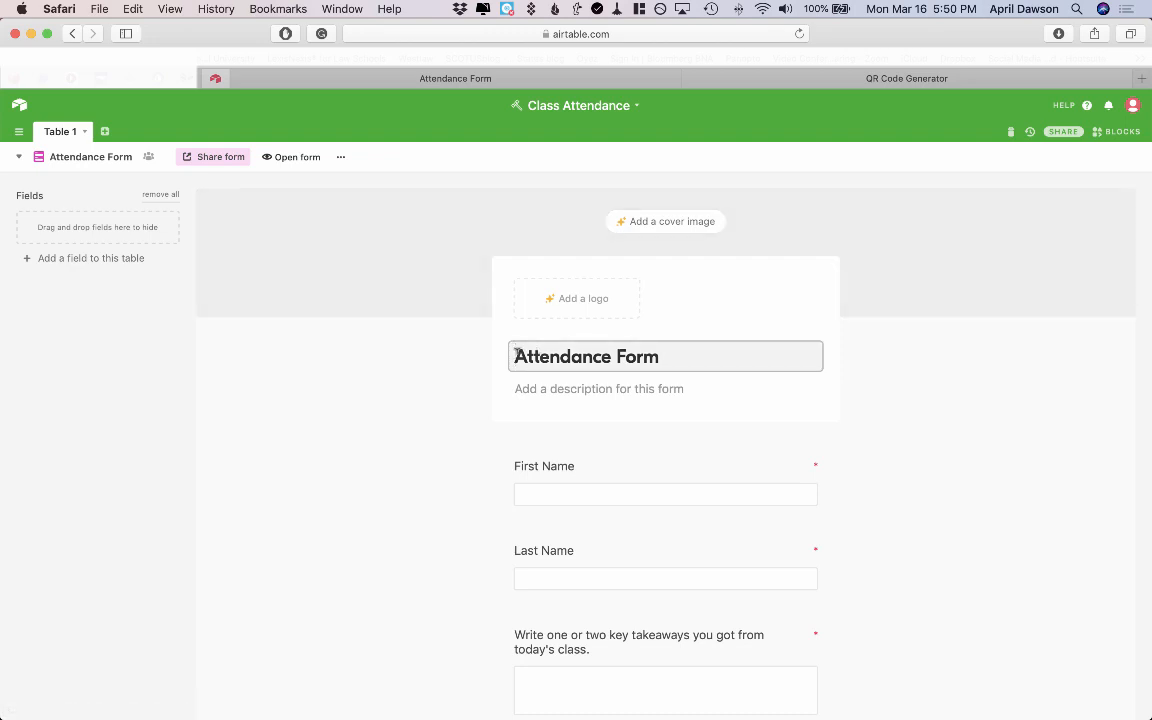
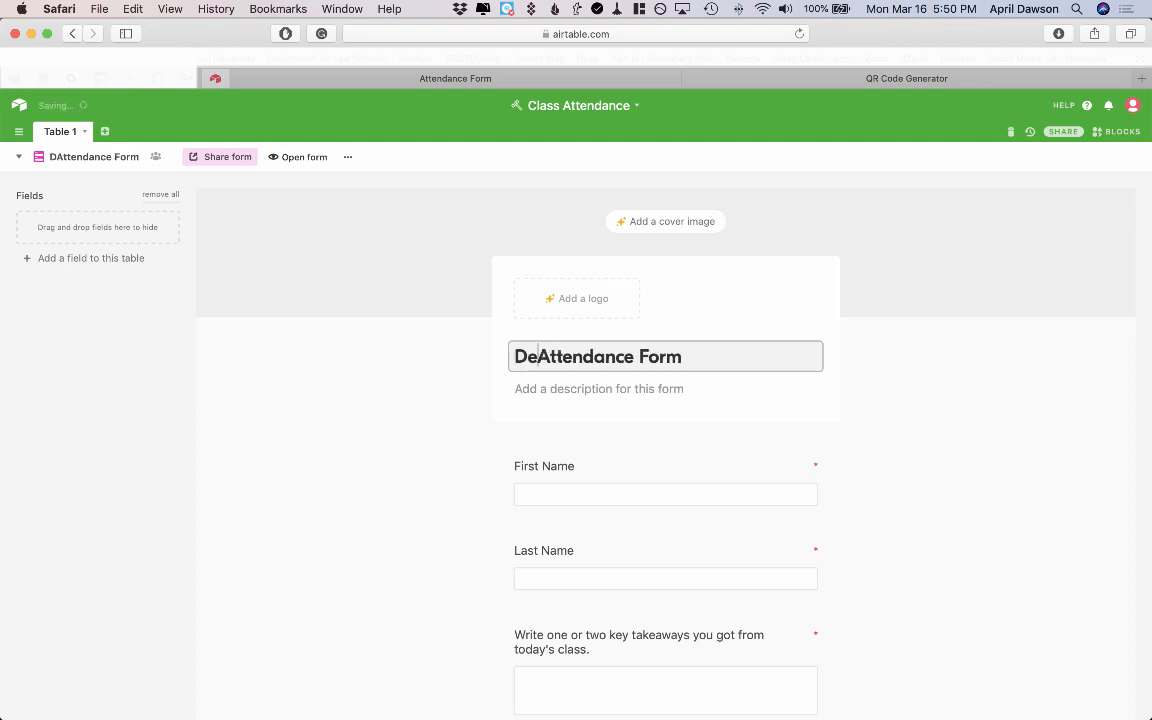
pyautogui.press('Tab')
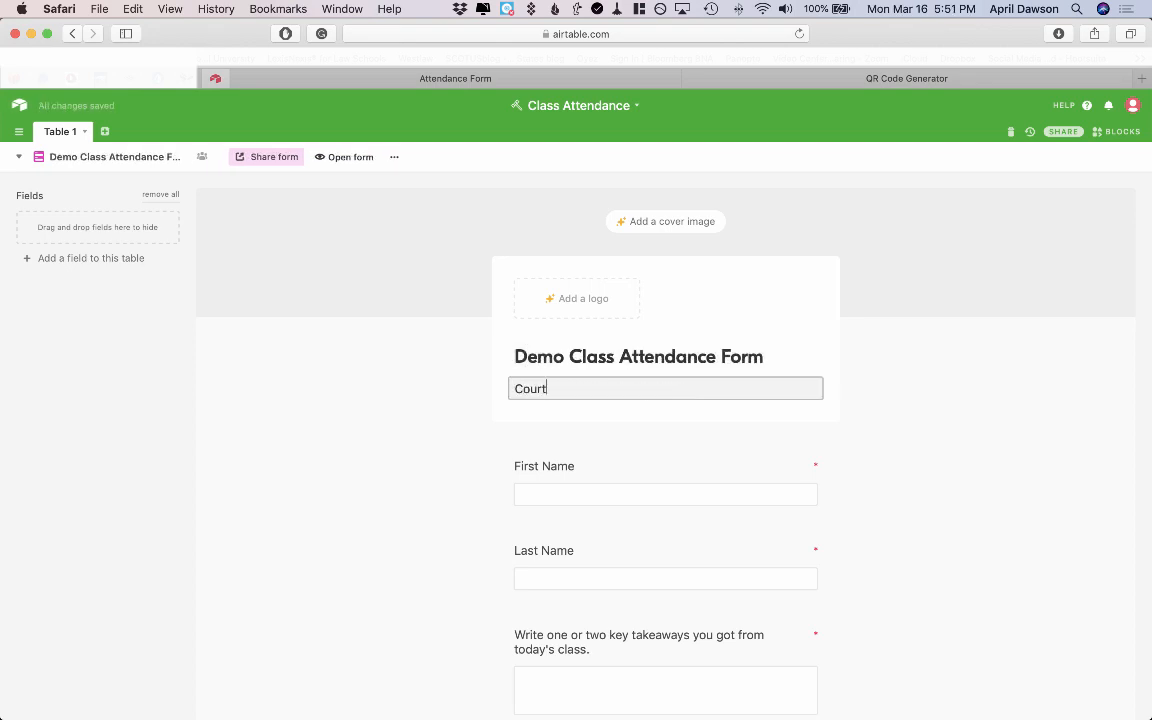
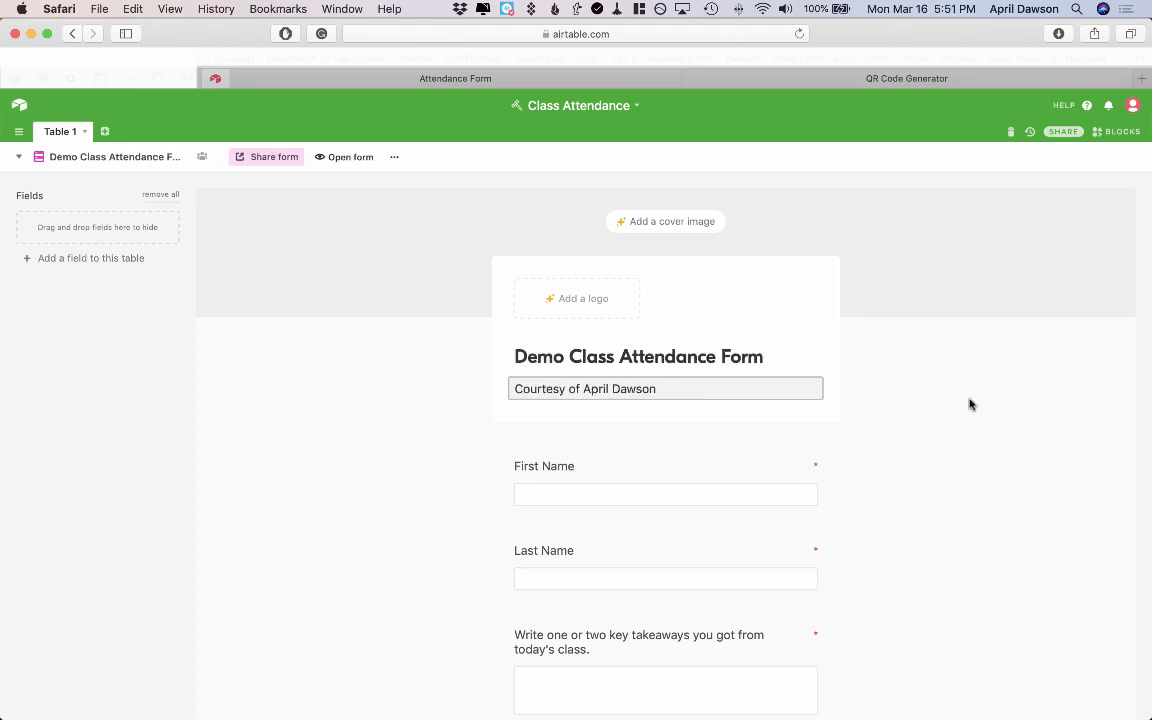